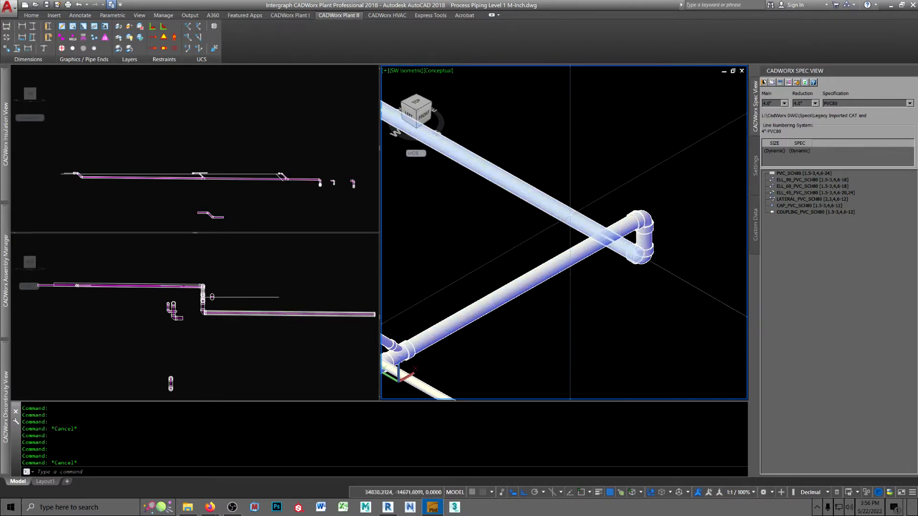
Examine the 90-degree elbow drop between the two sloped PVC pipes and the elbow assembly at the run's far end.
{"action": "mouse_move", "coordinate": [574, 257]}
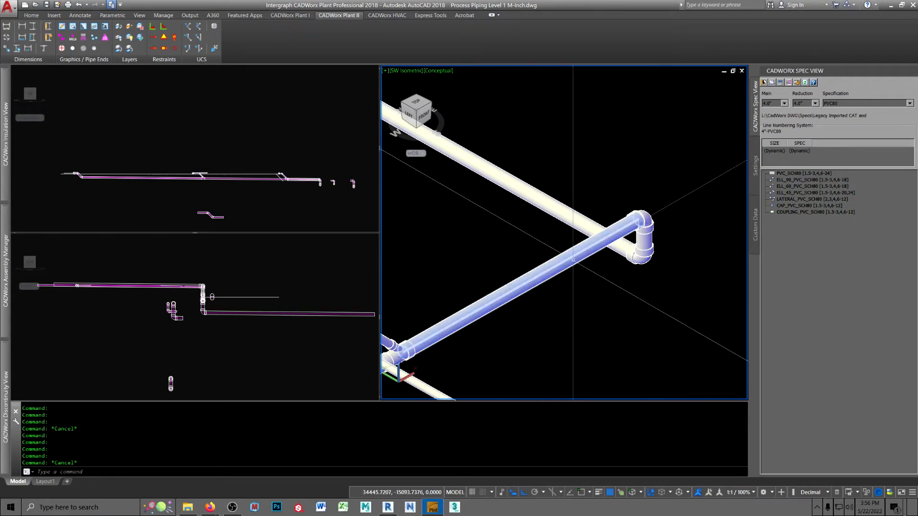
{"action": "scroll", "coordinate": [674, 242], "scroll_direction": "up", "scroll_amount": 3}
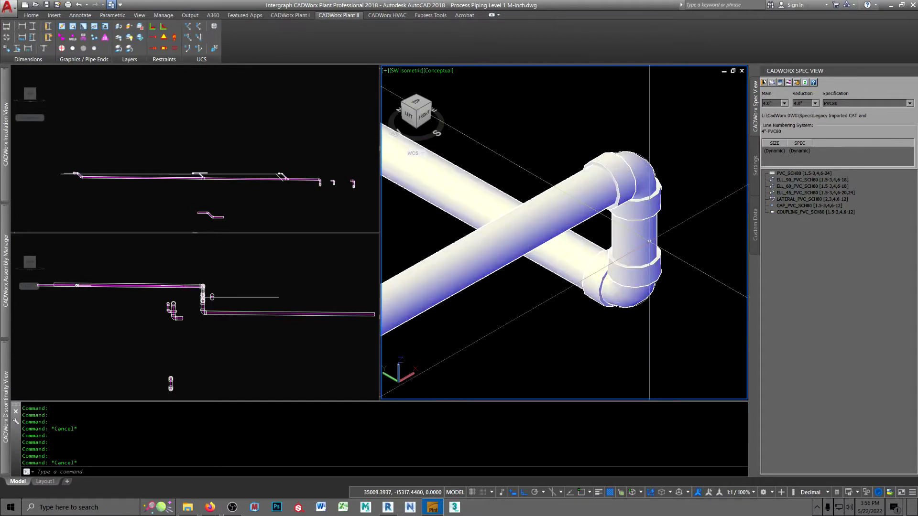
{"action": "middle_click_drag", "start_coordinate": [674, 242], "coordinate": [650, 232]}
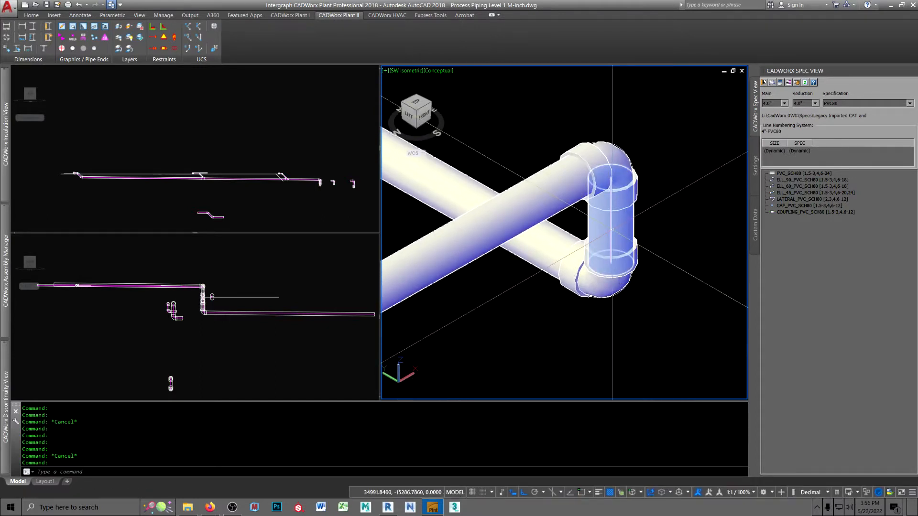
{"action": "mouse_move", "coordinate": [612, 229]}
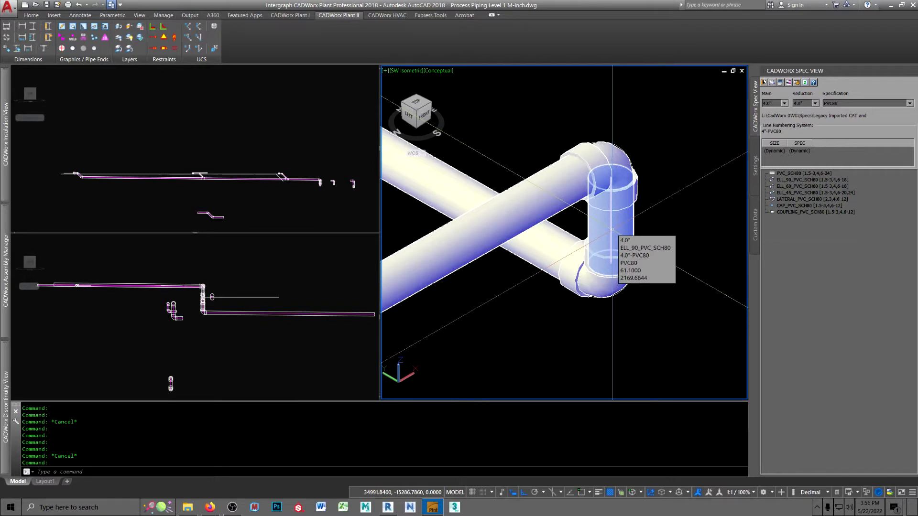
{"action": "mouse_move", "coordinate": [525, 205]}
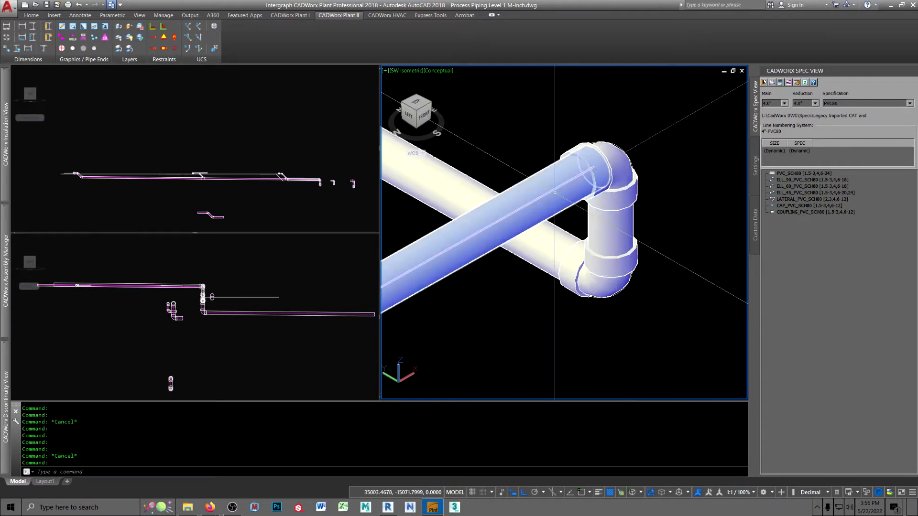
{"action": "mouse_move", "coordinate": [555, 193]}
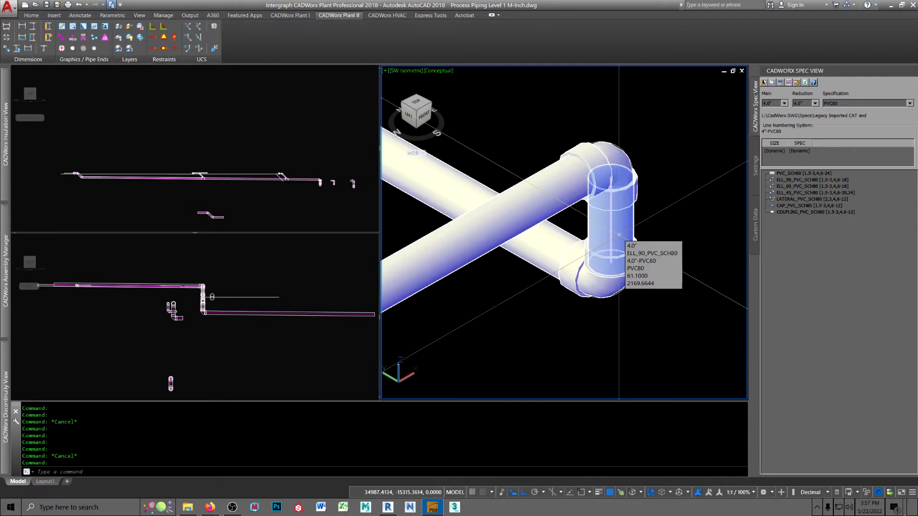
{"action": "scroll", "coordinate": [618, 235], "scroll_direction": "down", "scroll_amount": 3}
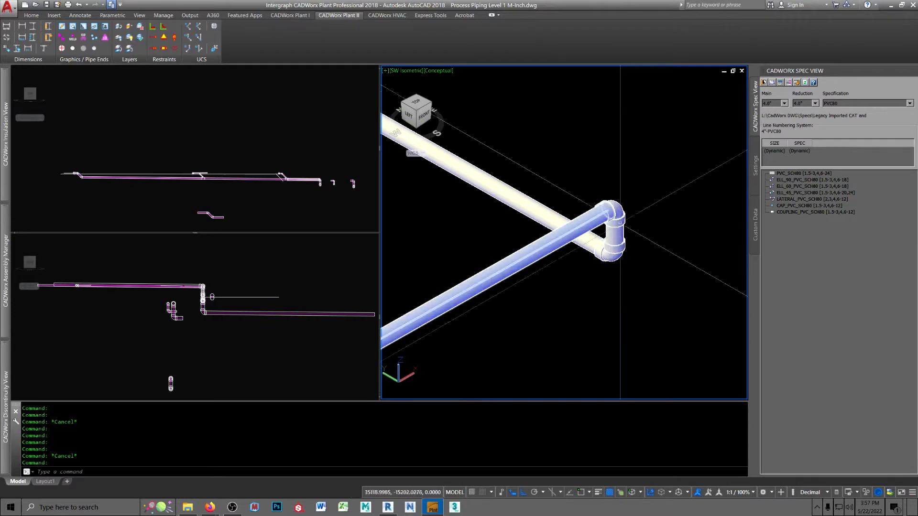
{"action": "scroll", "coordinate": [612, 239], "scroll_direction": "down", "scroll_amount": 8}
{"action": "middle_click_drag", "start_coordinate": [540, 282], "coordinate": [631, 207]}
{"action": "mouse_move", "coordinate": [475, 313]}
{"action": "middle_mouse_down"}
{"action": "mouse_move", "coordinate": [617, 242]}
{"action": "mouse_move", "coordinate": [509, 277]}
{"action": "middle_mouse_up"}
{"action": "scroll", "coordinate": [508, 278], "scroll_direction": "up", "scroll_amount": 6}
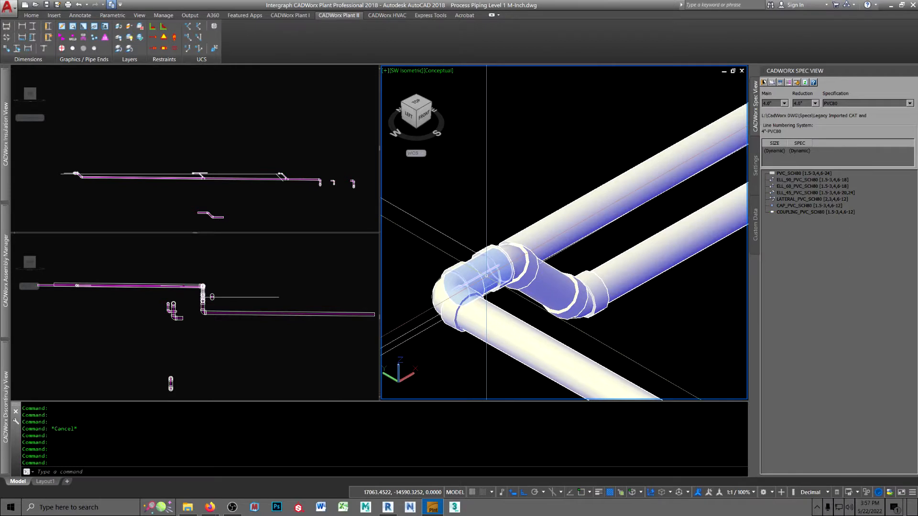
{"action": "mouse_move", "coordinate": [486, 276]}
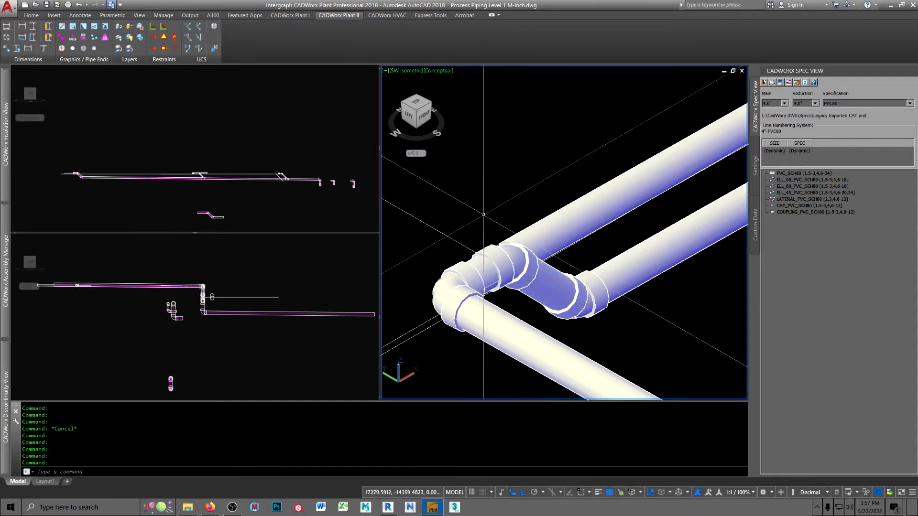
Inspect the elbow assembly from the left view, return to the isometric view and follow the parallel pipe runs.
{"action": "left_click", "coordinate": [409, 115]}
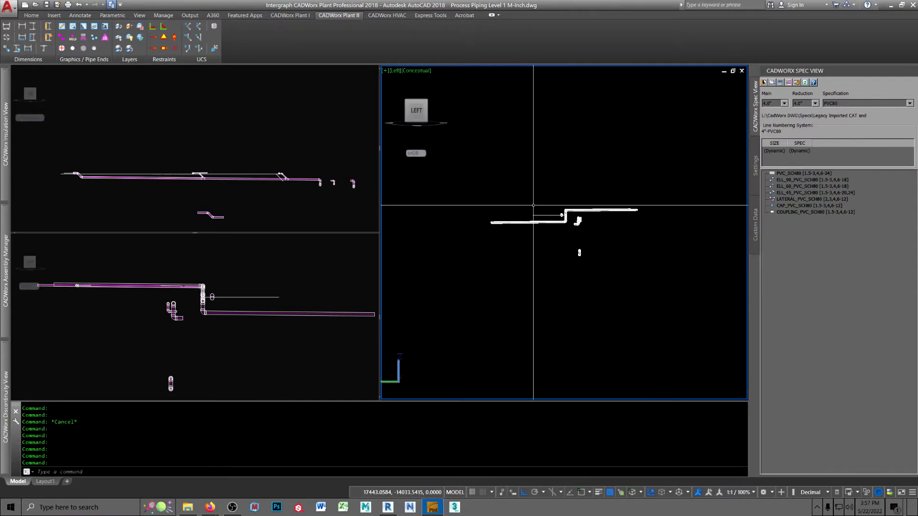
{"action": "scroll", "coordinate": [607, 211], "scroll_direction": "up", "scroll_amount": 5}
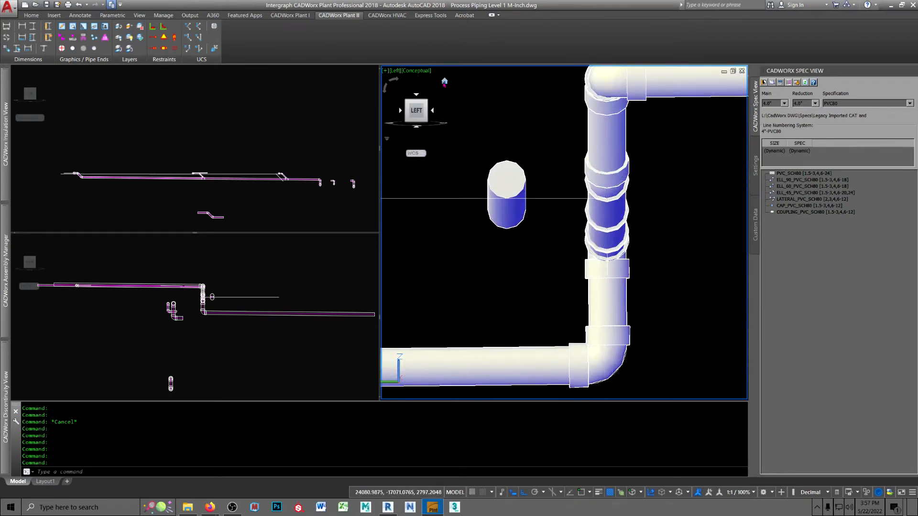
{"action": "left_click", "coordinate": [444, 82]}
{"action": "scroll", "coordinate": [445, 311], "scroll_direction": "up", "scroll_amount": 7}
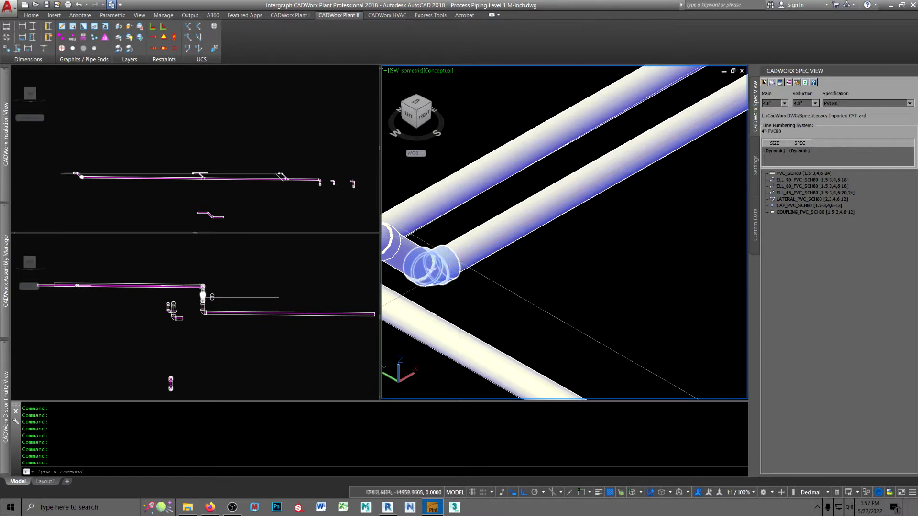
{"action": "scroll", "coordinate": [459, 260], "scroll_direction": "down", "scroll_amount": 5}
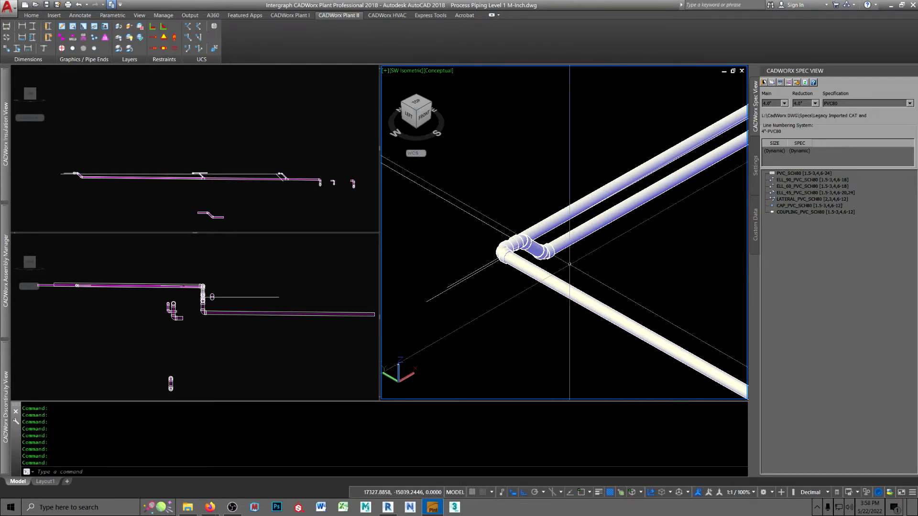
{"action": "middle_click_drag", "start_coordinate": [564, 243], "coordinate": [534, 265]}
{"action": "scroll", "coordinate": [534, 264], "scroll_direction": "down", "scroll_amount": 1}
{"action": "middle_click_drag", "start_coordinate": [608, 239], "coordinate": [573, 265]}
{"action": "scroll", "coordinate": [576, 266], "scroll_direction": "down", "scroll_amount": 2}
{"action": "middle_click_drag", "start_coordinate": [635, 231], "coordinate": [562, 273]}
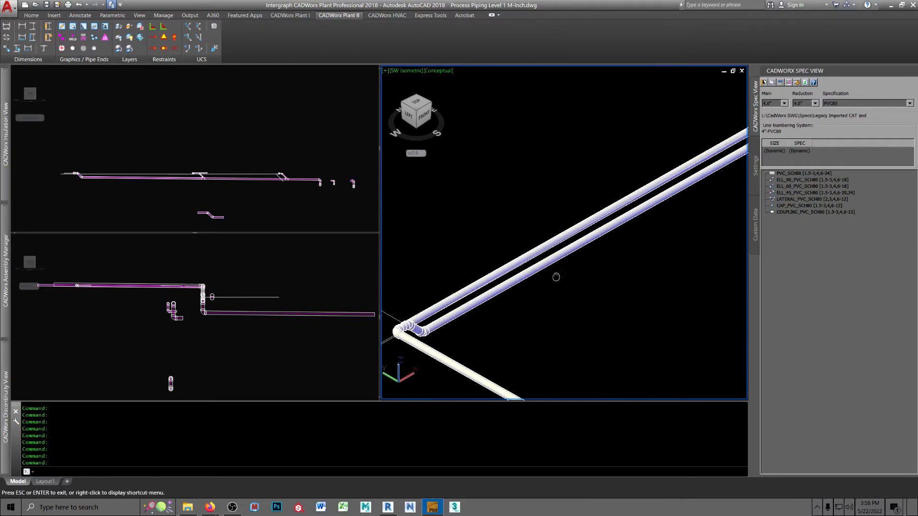
{"action": "scroll", "coordinate": [562, 273], "scroll_direction": "down", "scroll_amount": 2}
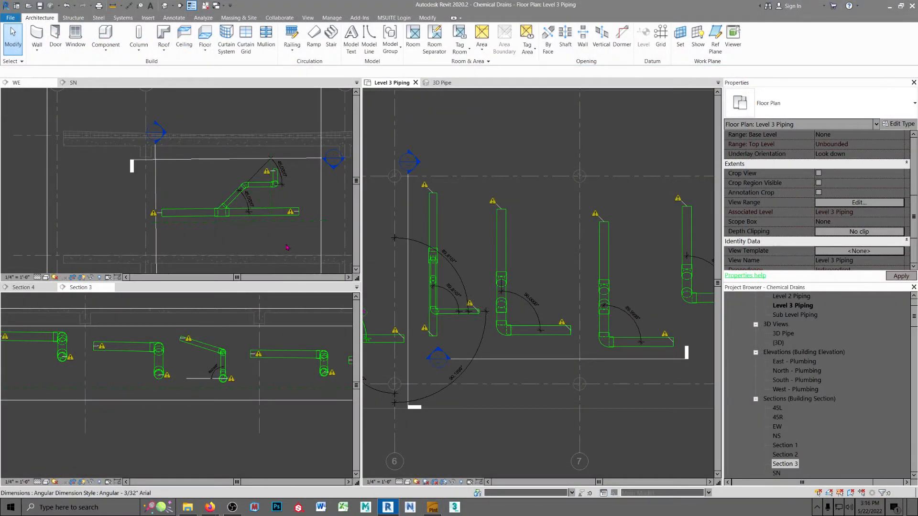
Check the 3D Pipe view, return to the Level 3 Piping plan and examine the branch fittings in sections WE and 3.
{"action": "left_click", "coordinate": [445, 84]}
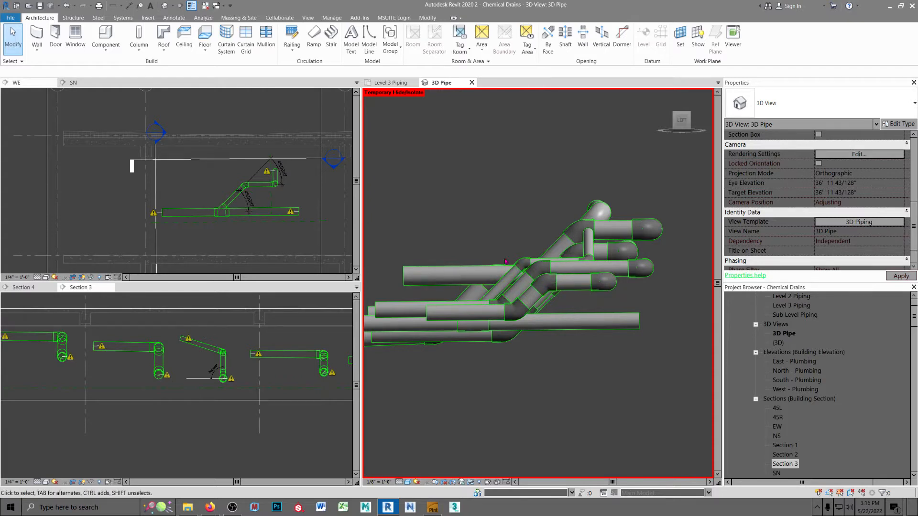
{"action": "left_click", "coordinate": [392, 83]}
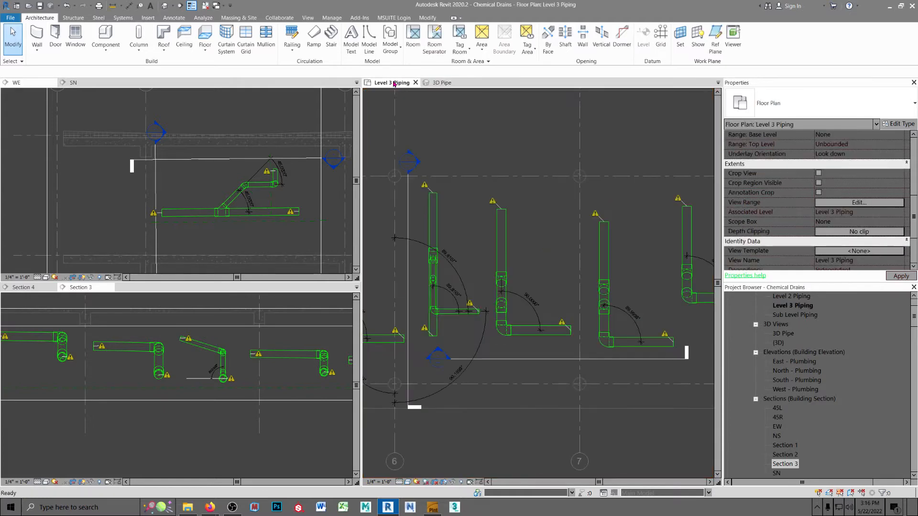
{"action": "scroll", "coordinate": [272, 184], "scroll_direction": "up", "scroll_amount": 4}
{"action": "scroll", "coordinate": [278, 201], "scroll_direction": "up", "scroll_amount": 2}
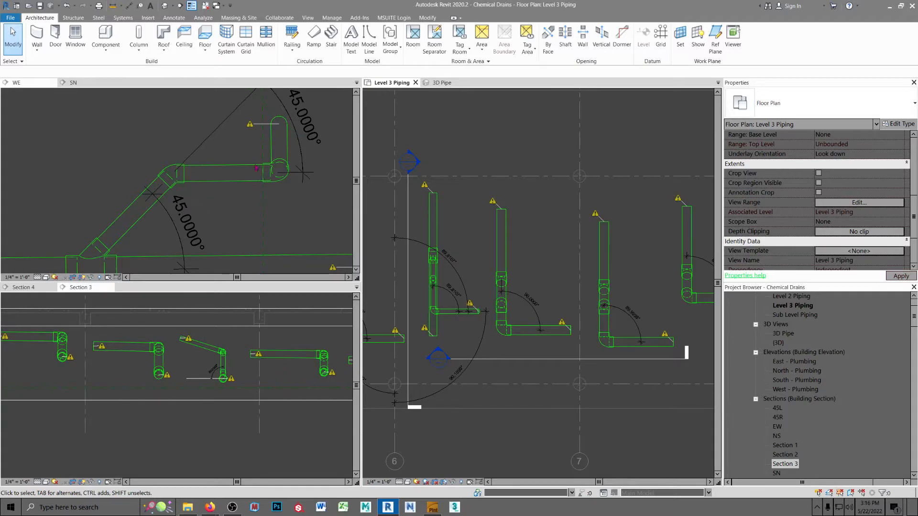
{"action": "scroll", "coordinate": [256, 168], "scroll_direction": "up", "scroll_amount": 5}
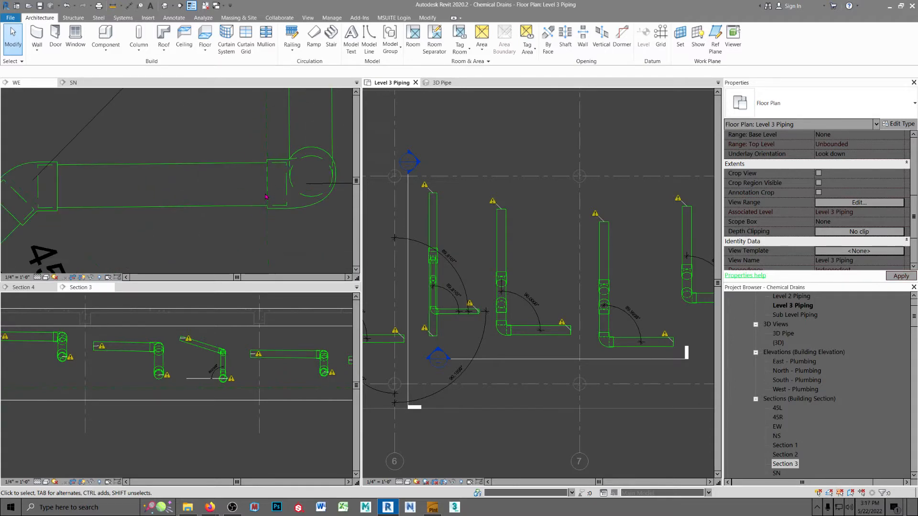
{"action": "scroll", "coordinate": [266, 196], "scroll_direction": "down", "scroll_amount": 5}
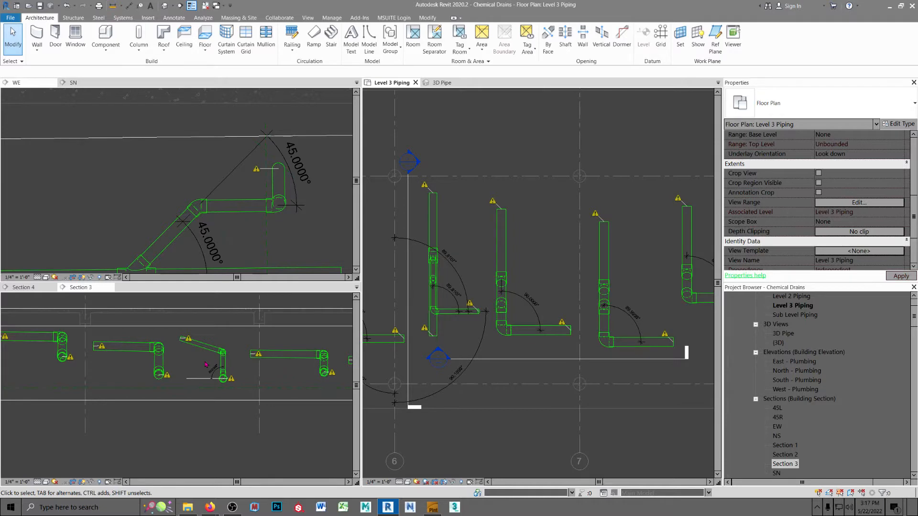
{"action": "scroll", "coordinate": [204, 364], "scroll_direction": "up", "scroll_amount": 1}
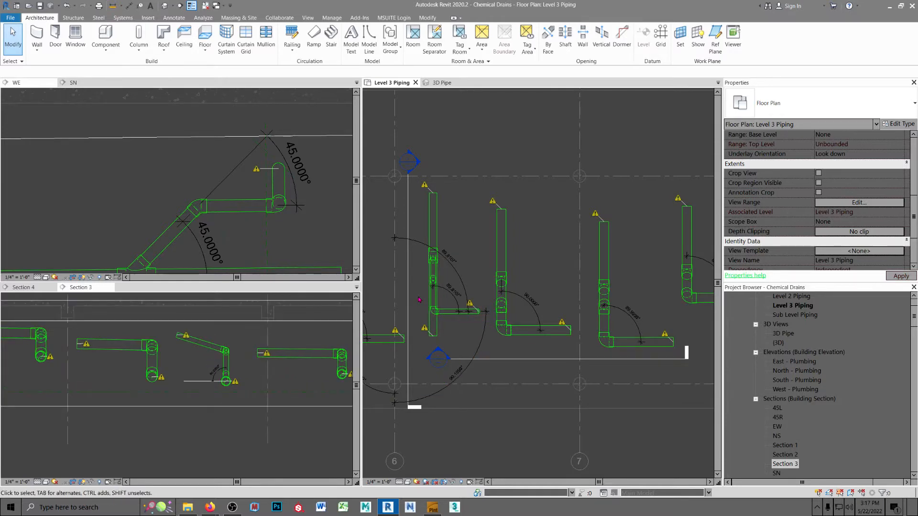
Compare the elbow and branch pipe before and after the last change by undoing it, checking the pipe in Section 3, and redoing it.
{"action": "left_click_drag", "start_coordinate": [418, 297], "coordinate": [487, 321]}
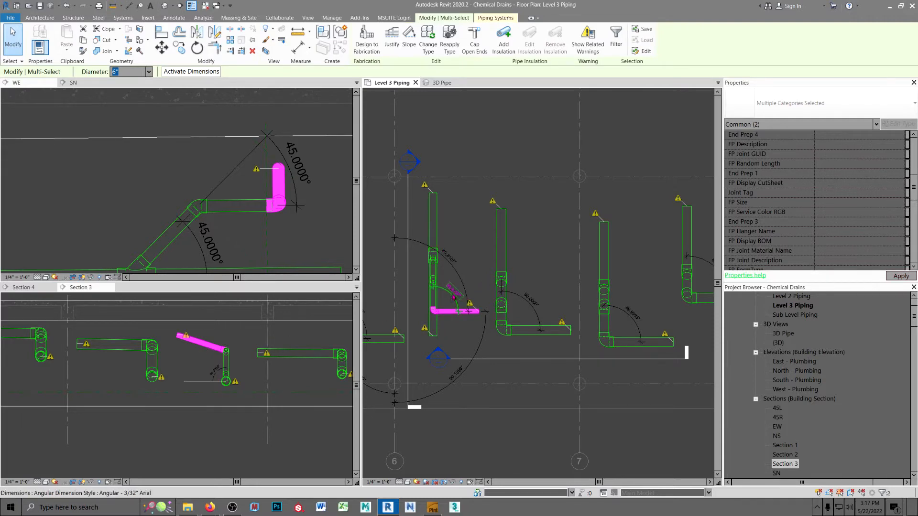
{"action": "scroll", "coordinate": [451, 299], "scroll_direction": "up", "scroll_amount": 2}
{"action": "scroll", "coordinate": [450, 299], "scroll_direction": "up", "scroll_amount": 3}
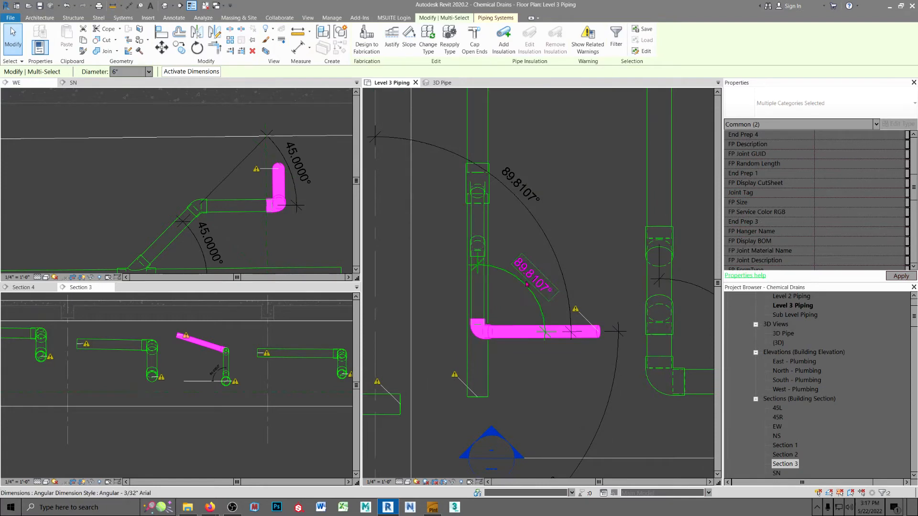
{"action": "left_click", "coordinate": [67, 6]}
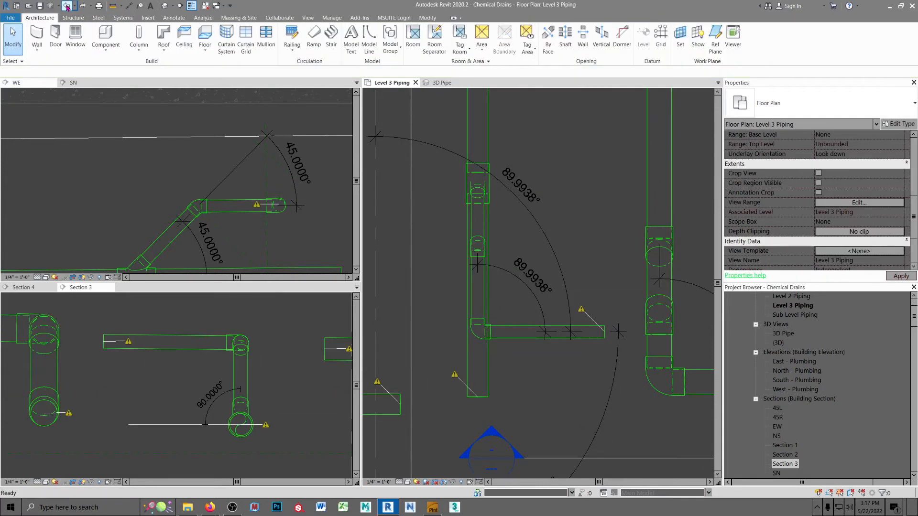
{"action": "left_click", "coordinate": [174, 353]}
{"action": "left_click", "coordinate": [175, 353]}
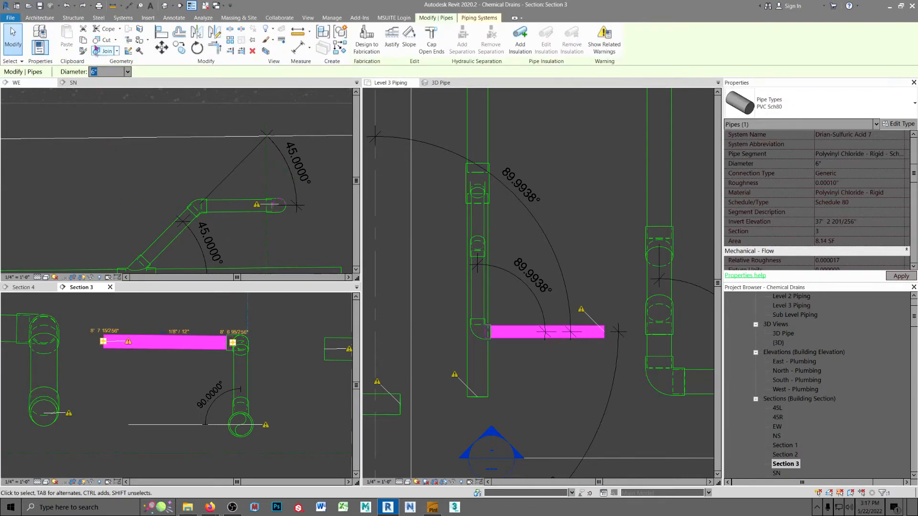
{"action": "left_click", "coordinate": [83, 7]}
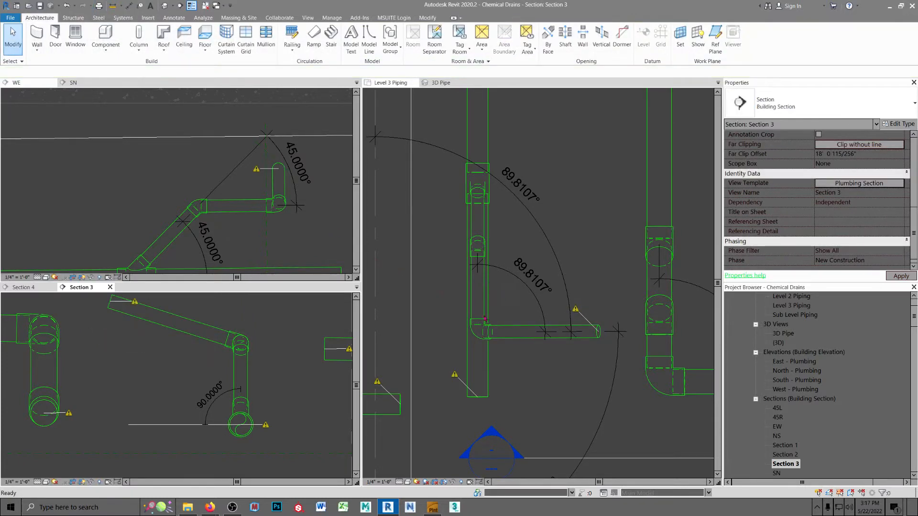
Examine how the 90-degree elbow's socket meets the branch pipe in the Level 3 Piping plan.
{"action": "scroll", "coordinate": [485, 319], "scroll_direction": "up", "scroll_amount": 8}
{"action": "scroll", "coordinate": [482, 312], "scroll_direction": "up", "scroll_amount": 2}
{"action": "scroll", "coordinate": [484, 307], "scroll_direction": "up", "scroll_amount": 1}
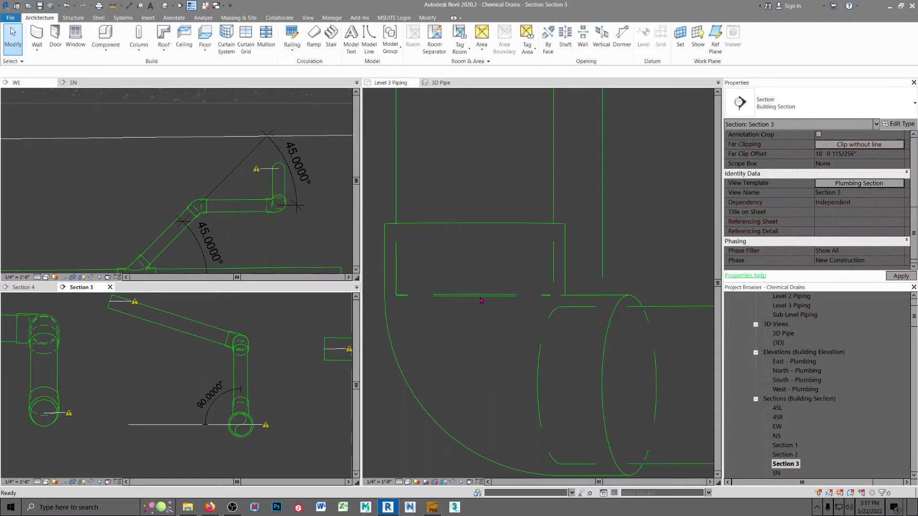
{"action": "scroll", "coordinate": [481, 300], "scroll_direction": "up", "scroll_amount": 2}
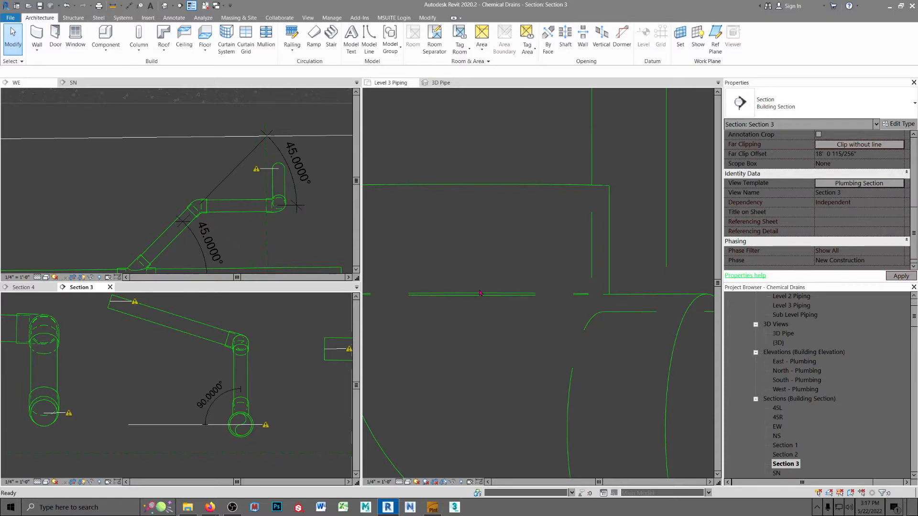
{"action": "scroll", "coordinate": [481, 298], "scroll_direction": "up", "scroll_amount": 5}
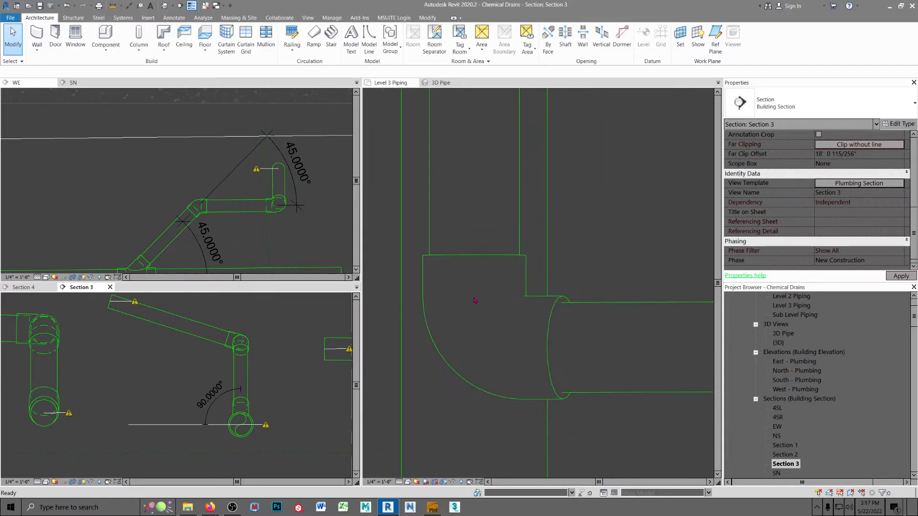
{"action": "scroll", "coordinate": [478, 304], "scroll_direction": "down", "scroll_amount": 6}
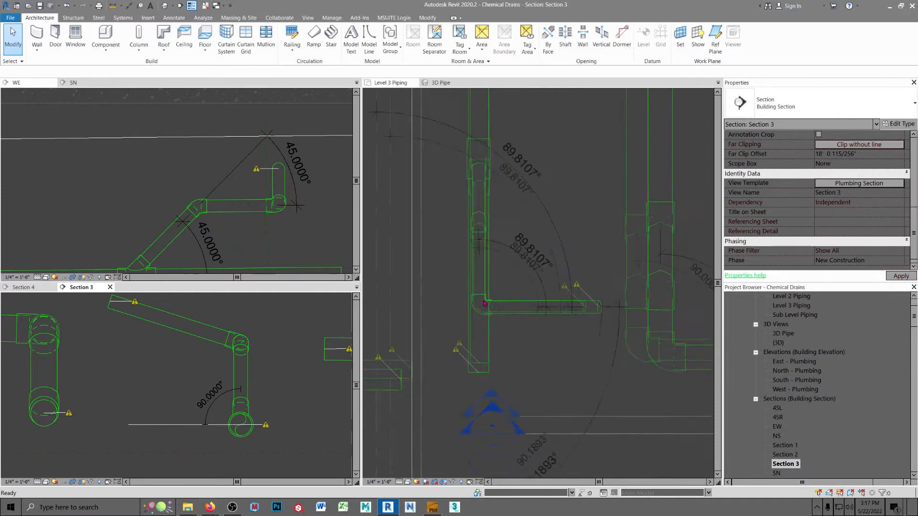
{"action": "scroll", "coordinate": [488, 302], "scroll_direction": "down", "scroll_amount": 1}
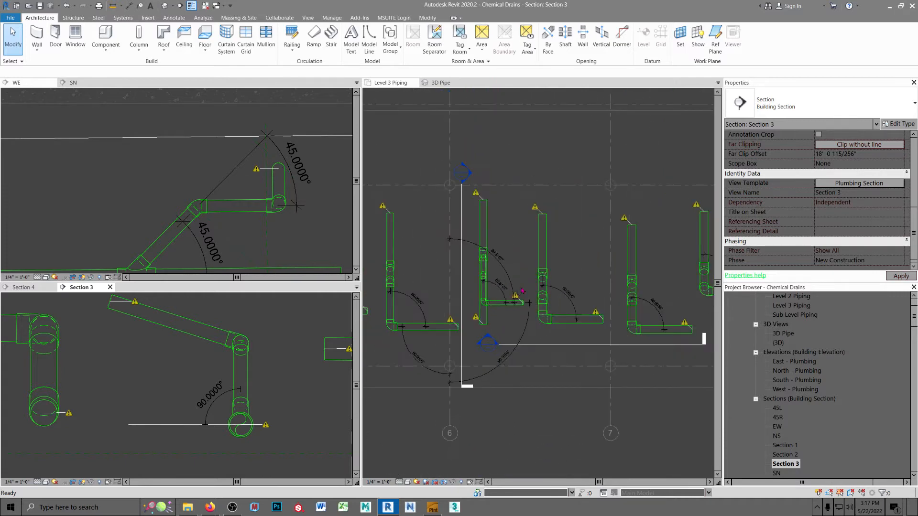
Compare the elbow angle dimensions on the neighbouring drain branches around grid line 7 in the Level 3 Piping plan.
{"action": "left_click", "coordinate": [476, 281]}
{"action": "middle_click_drag", "start_coordinate": [524, 270], "coordinate": [462, 262]}
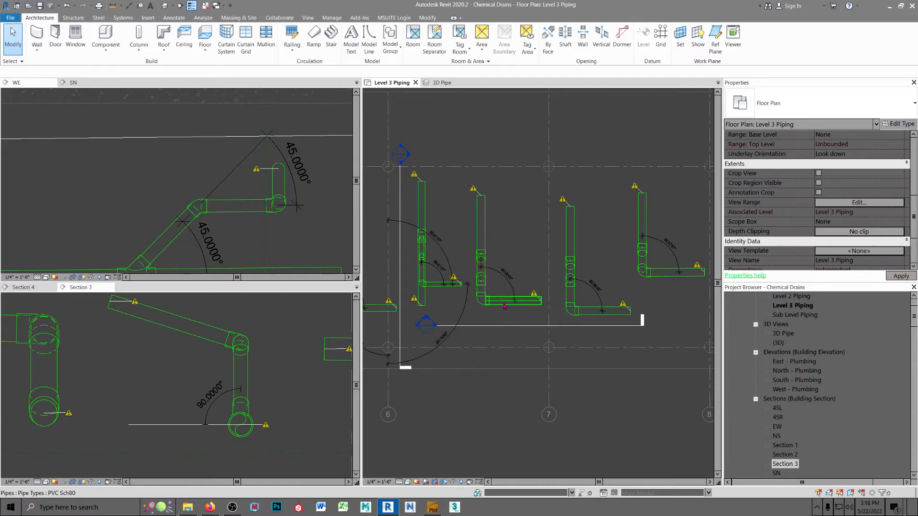
{"action": "scroll", "coordinate": [504, 307], "scroll_direction": "up", "scroll_amount": 2}
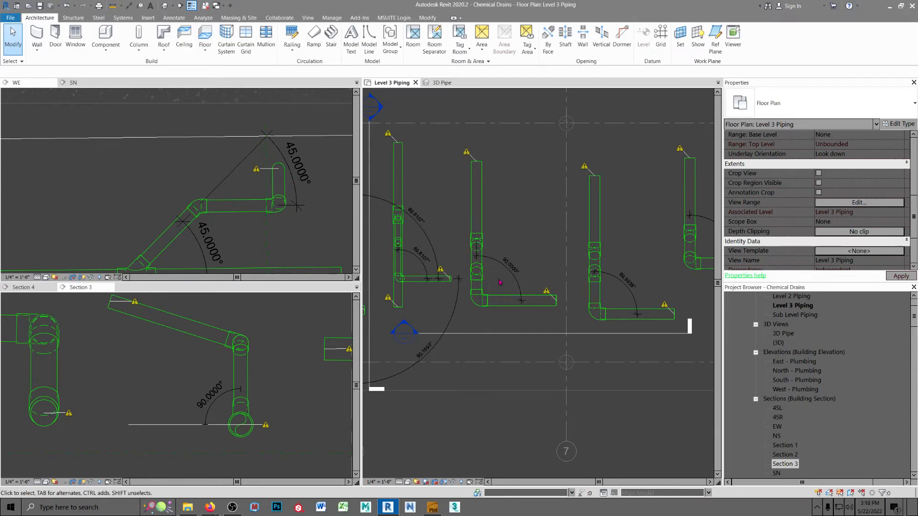
{"action": "scroll", "coordinate": [495, 280], "scroll_direction": "down", "scroll_amount": 1}
{"action": "scroll", "coordinate": [495, 280], "scroll_direction": "up", "scroll_amount": 1}
{"action": "scroll", "coordinate": [493, 281], "scroll_direction": "up", "scroll_amount": 1}
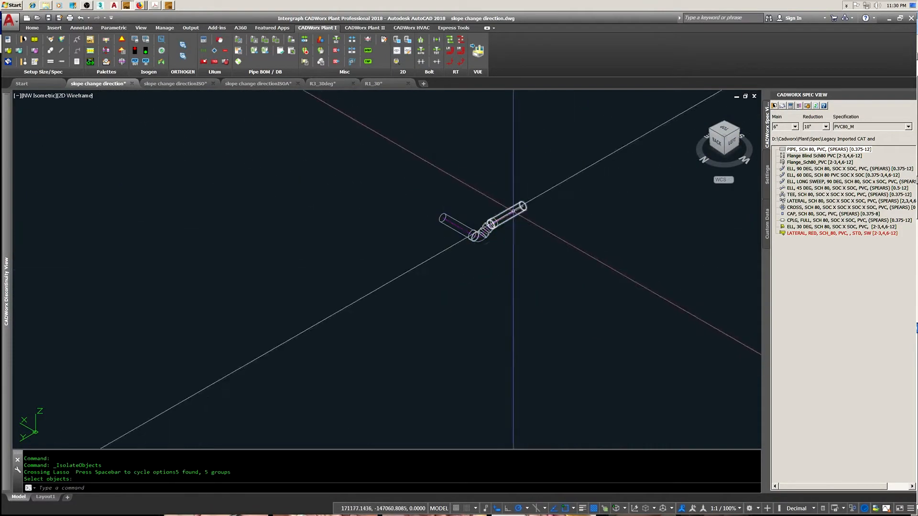
With the UCS set to EAST, rotate the elbows and sloping pipe by .5729 degrees about the centre of the pipe seen end-on.
{"action": "left_click", "coordinate": [721, 180]}
{"action": "left_click", "coordinate": [738, 213]}
{"action": "type", "text": "ro"}
{"action": "key", "text": "Return"}
{"action": "mouse_move", "coordinate": [506, 301]}
{"action": "left_mouse_down"}
{"action": "mouse_move", "coordinate": [389, 305]}
{"action": "mouse_move", "coordinate": [375, 327]}
{"action": "left_mouse_up"}
{"action": "key", "text": "Return"}
{"action": "left_click", "coordinate": [356, 284]}
{"action": "type", "text": "."}
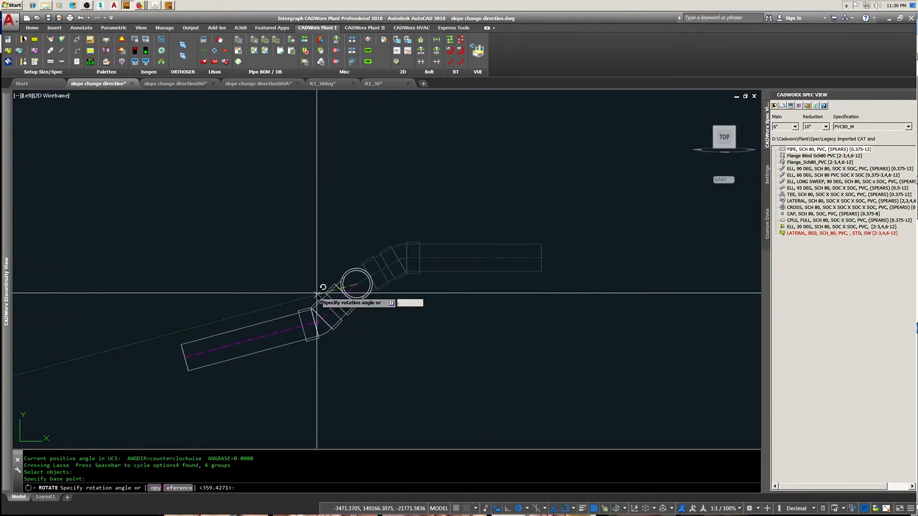
{"action": "type", "text": "5729"}
{"action": "key", "text": "Return"}
{"action": "left_click", "coordinate": [410, 266]}
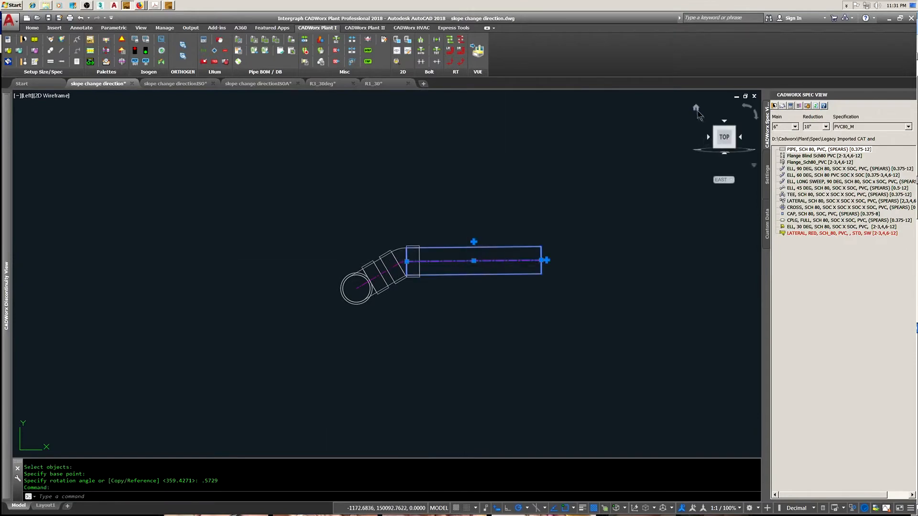
Restore the world UCS and, with Ortho on, draw a reference line about 644 units long from the upper pipe's end centre; show the front view.
{"action": "left_click", "coordinate": [696, 110]}
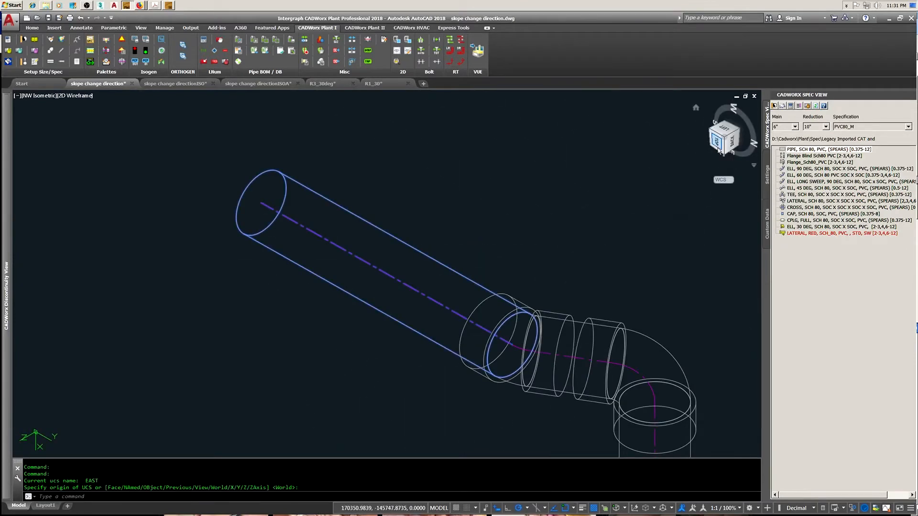
{"action": "left_click", "coordinate": [718, 149]}
{"action": "left_click", "coordinate": [696, 109]}
{"action": "middle_click_drag", "start_coordinate": [433, 315], "coordinate": [535, 286]}
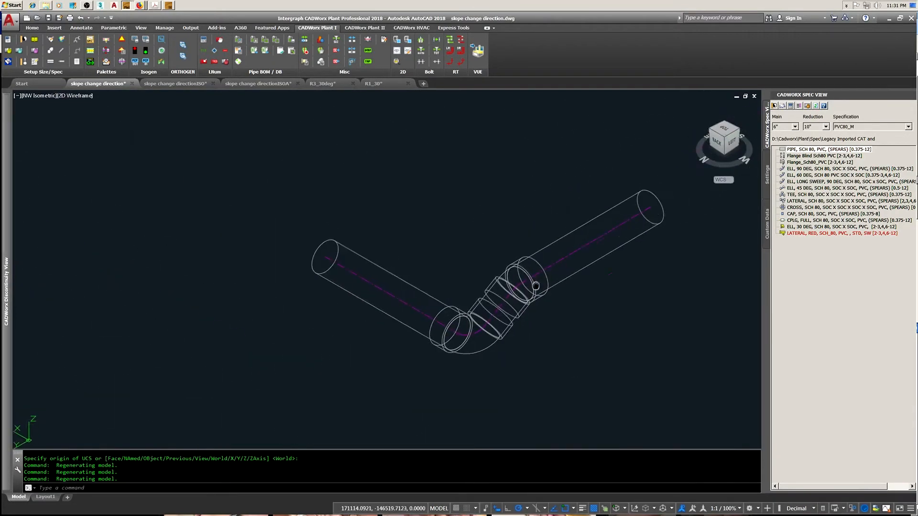
{"action": "type", "text": "w"}
{"action": "key", "text": "Return"}
{"action": "left_click", "coordinate": [531, 293]}
{"action": "key", "text": "F8"}
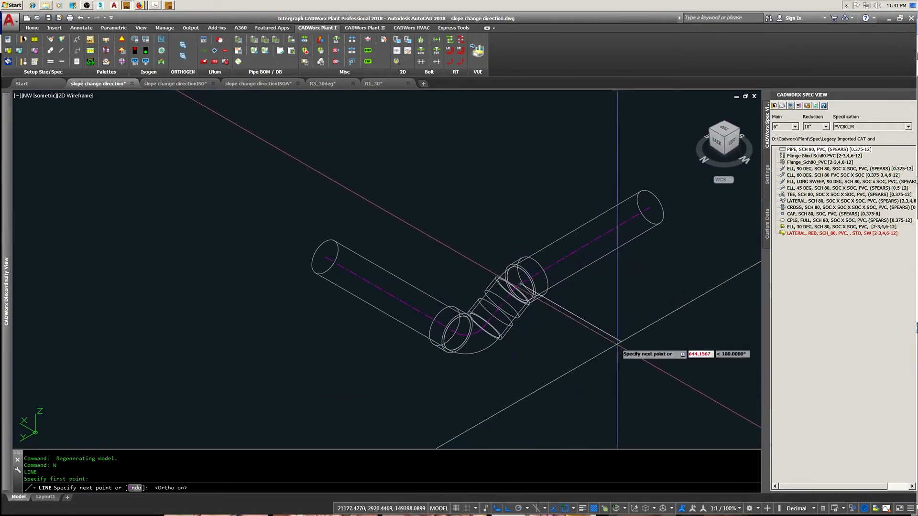
{"action": "left_click", "coordinate": [618, 344]}
{"action": "key", "text": "Return"}
{"action": "left_click", "coordinate": [724, 128]}
{"action": "left_click", "coordinate": [724, 120]}
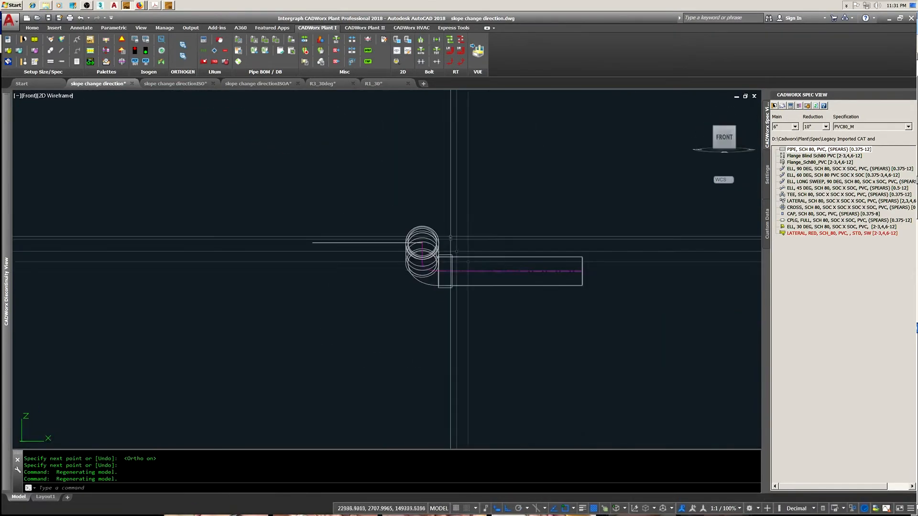
{"action": "type", "text": "r"}
{"action": "key", "text": "Return"}
{"action": "left_click_drag", "start_coordinate": [506, 326], "coordinate": [415, 307]}
{"action": "scroll", "coordinate": [427, 263], "scroll_direction": "up", "scroll_amount": 5}
{"action": "left_click", "coordinate": [394, 254]}
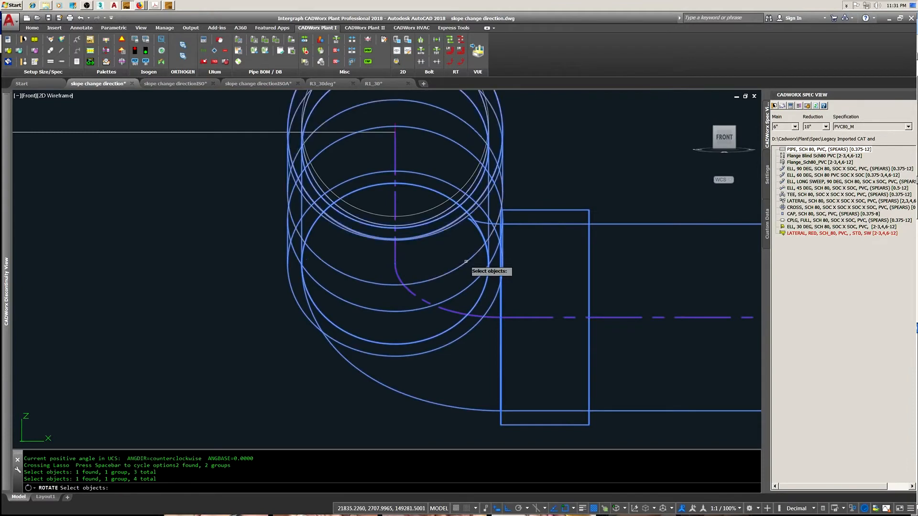
{"action": "left_click", "coordinate": [465, 262]}
{"action": "scroll", "coordinate": [464, 262], "scroll_direction": "down", "scroll_amount": 5}
{"action": "key", "text": "Return"}
{"action": "left_click", "coordinate": [713, 181]}
{"action": "key", "text": "Escape"}
{"action": "key", "text": "Escape"}
With the UCS set to NORTH, rotate the lower pipe and elbow fittings by -.5729 degrees about the reference line's end at the pipe centre.
{"action": "left_click", "coordinate": [724, 181]}
{"action": "left_click", "coordinate": [739, 226]}
{"action": "type", "text": "r"}
{"action": "key", "text": "Return"}
{"action": "mouse_move", "coordinate": [563, 317]}
{"action": "left_mouse_down"}
{"action": "mouse_move", "coordinate": [537, 283]}
{"action": "mouse_move", "coordinate": [427, 287]}
{"action": "left_mouse_up"}
{"action": "scroll", "coordinate": [426, 287], "scroll_direction": "up", "scroll_amount": 5}
{"action": "left_click", "coordinate": [472, 255]}
{"action": "key", "text": "Return"}
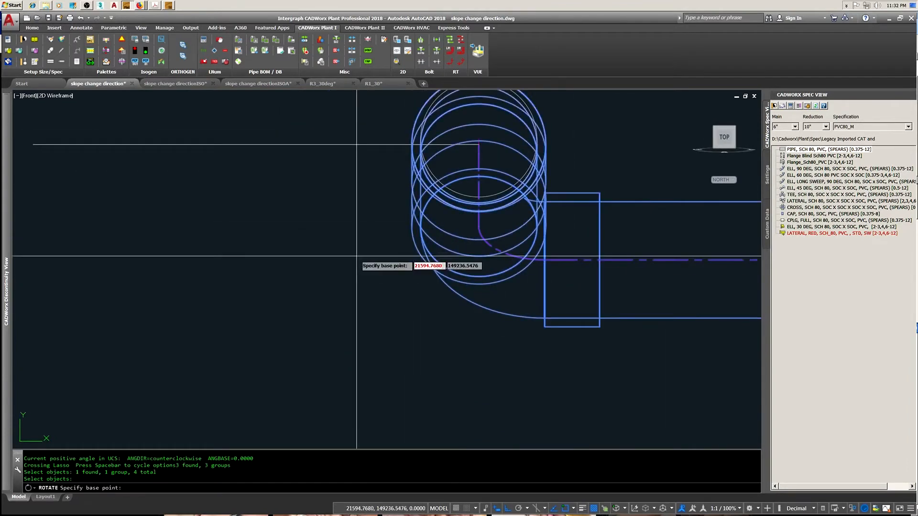
{"action": "left_click", "coordinate": [390, 228]}
{"action": "type", "text": "-.572"}
{"action": "key", "text": "Return"}
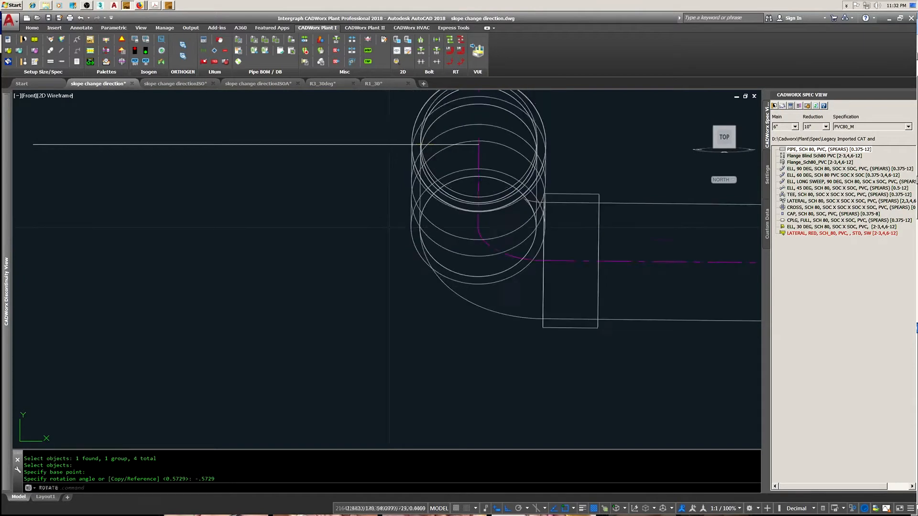
Return to the world UCS in isometric view and draw a line along the lower pipe's centreline.
{"action": "scroll", "coordinate": [390, 235], "scroll_direction": "down", "scroll_amount": 4}
{"action": "left_click", "coordinate": [696, 108]}
{"action": "left_click", "coordinate": [724, 180]}
{"action": "left_click", "coordinate": [738, 186]}
{"action": "left_click", "coordinate": [710, 128]}
{"action": "scroll", "coordinate": [471, 296], "scroll_direction": "up", "scroll_amount": 5}
{"action": "scroll", "coordinate": [415, 308], "scroll_direction": "up", "scroll_amount": 5}
{"action": "type", "text": "l"}
{"action": "key", "text": "Return"}
{"action": "left_click", "coordinate": [427, 319]}
{"action": "left_click", "coordinate": [225, 196]}
{"action": "key", "text": "Return"}
Draw two more reference lines, one along the upper pipe's centreline and one through the fittings between the two pipes.
{"action": "key", "text": "Return"}
{"action": "left_click", "coordinate": [545, 236]}
{"action": "middle_click_drag", "start_coordinate": [637, 199], "coordinate": [586, 240]}
{"action": "scroll", "coordinate": [577, 242], "scroll_direction": "down", "scroll_amount": 2}
{"action": "left_click", "coordinate": [641, 195]}
{"action": "key", "text": "Return"}
{"action": "key", "text": "Return"}
{"action": "scroll", "coordinate": [477, 314], "scroll_direction": "up", "scroll_amount": 6}
{"action": "left_click", "coordinate": [476, 301]}
{"action": "left_click", "coordinate": [586, 164]}
{"action": "key", "text": "Return"}
{"action": "scroll", "coordinate": [586, 165], "scroll_direction": "down", "scroll_amount": 4}
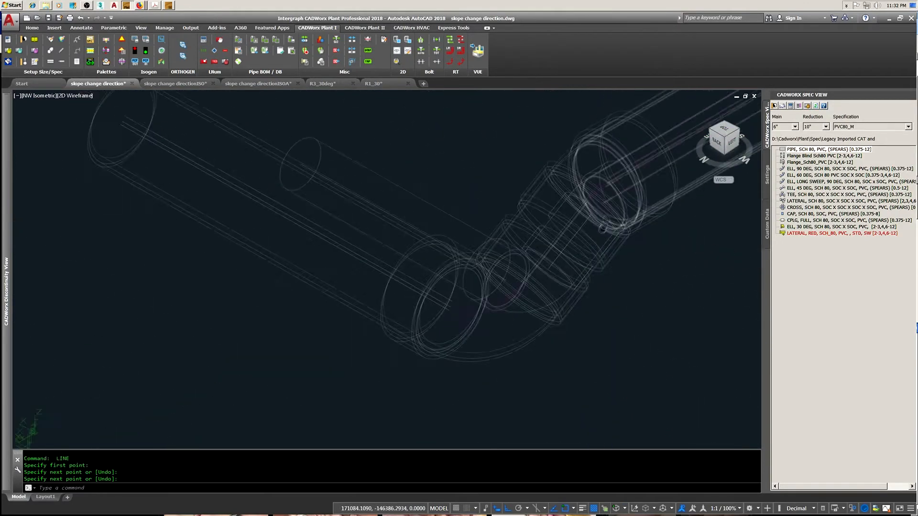
Measure the angle between the reference lines of the lower pipe and the fittings.
{"action": "middle_click_drag", "start_coordinate": [586, 165], "coordinate": [502, 269]}
{"action": "left_click", "coordinate": [555, 195]}
{"action": "key", "text": "Escape"}
{"action": "key", "text": "Escape"}
{"action": "scroll", "coordinate": [534, 180], "scroll_direction": "down", "scroll_amount": 2}
{"action": "middle_click_drag", "start_coordinate": [534, 181], "coordinate": [521, 194]}
{"action": "type", "text": "MEA"}
{"action": "key", "text": "Return"}
{"action": "type", "text": "A"}
{"action": "key", "text": "Return"}
{"action": "middle_click_drag", "start_coordinate": [480, 225], "coordinate": [441, 255]}
{"action": "left_click", "coordinate": [445, 294]}
{"action": "left_click", "coordinate": [368, 297]}
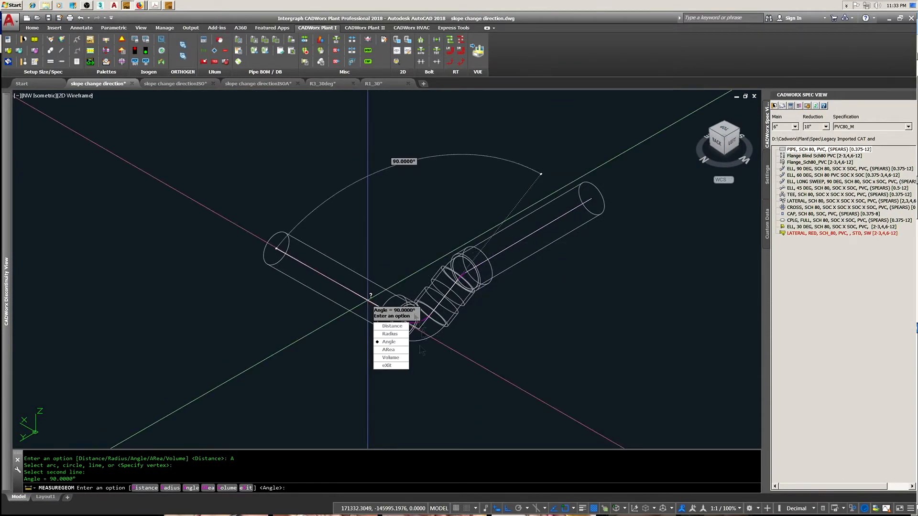
{"action": "left_click", "coordinate": [402, 366]}
Try to measure the angle between the reference lines of the fittings and the upper pipe.
{"action": "right_click", "coordinate": [506, 297]}
{"action": "left_click", "coordinate": [528, 301]}
{"action": "left_click", "coordinate": [445, 296]}
{"action": "left_click", "coordinate": [450, 288]}
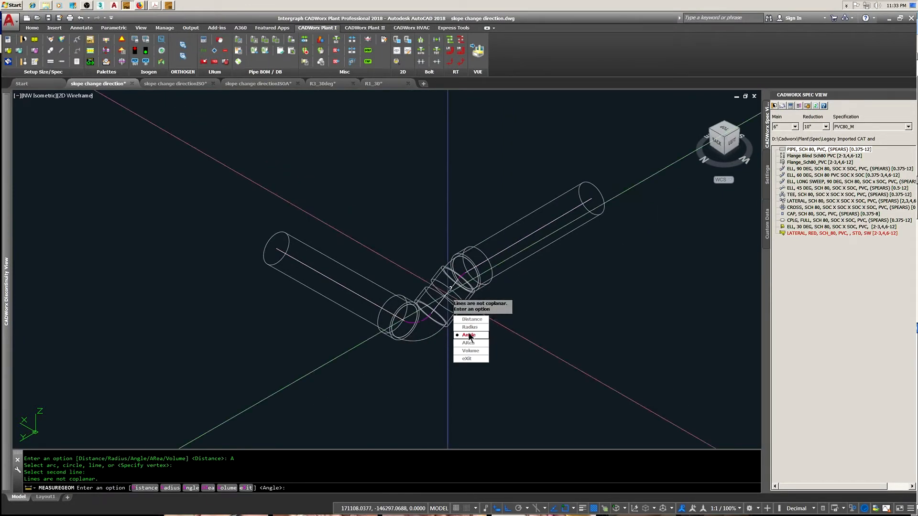
{"action": "left_click", "coordinate": [467, 359]}
Copy the reference line at the joint between the fittings and the upper pipe so the two centrelines meet.
{"action": "scroll", "coordinate": [455, 291], "scroll_direction": "up", "scroll_amount": 4}
{"action": "type", "text": "co"}
{"action": "key", "text": "space"}
{"action": "left_click", "coordinate": [449, 274]}
{"action": "key", "text": "space"}
{"action": "left_click", "coordinate": [461, 258]}
{"action": "scroll", "coordinate": [557, 287], "scroll_direction": "down", "scroll_amount": 4}
{"action": "key", "text": "Escape"}
Measure the angle between the upper pipe's reference line and the fittings' line.
{"action": "right_click", "coordinate": [574, 301]}
{"action": "left_click", "coordinate": [687, 366]}
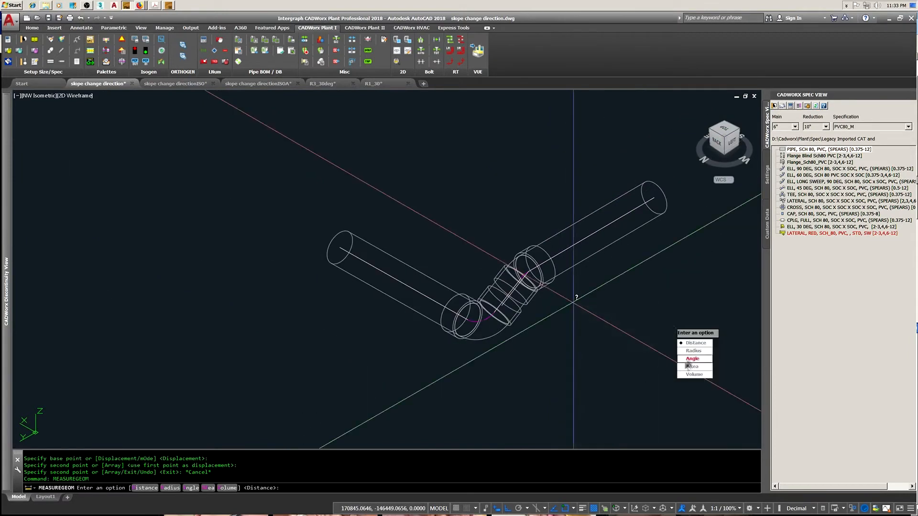
{"action": "left_click", "coordinate": [692, 359]}
{"action": "left_click", "coordinate": [554, 258]}
{"action": "left_click", "coordinate": [511, 299]}
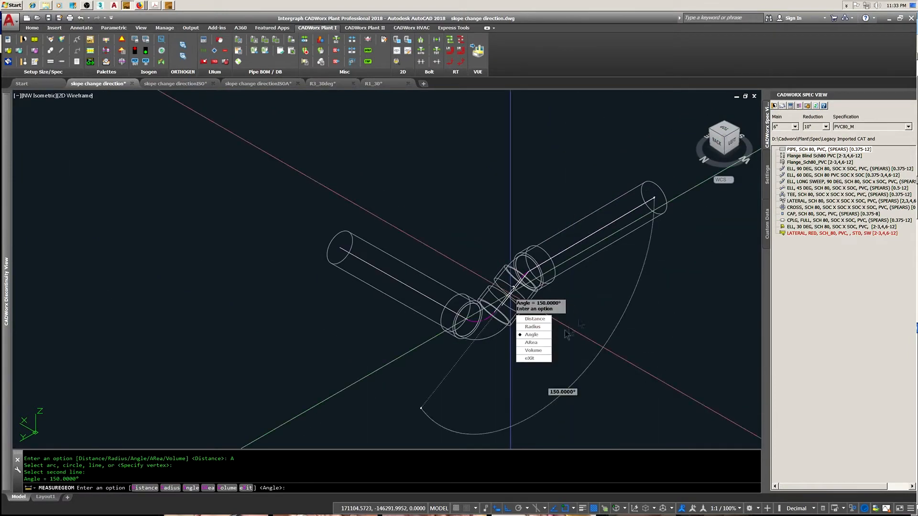
{"action": "left_click", "coordinate": [533, 359]}
List the properties of the lower and upper pipes' reference lines to check their slope.
{"action": "type", "text": "li"}
{"action": "key", "text": "space"}
{"action": "left_click", "coordinate": [424, 296]}
{"action": "key", "text": "space"}
{"action": "key", "text": "space"}
{"action": "left_click", "coordinate": [584, 240]}
{"action": "key", "text": "space"}
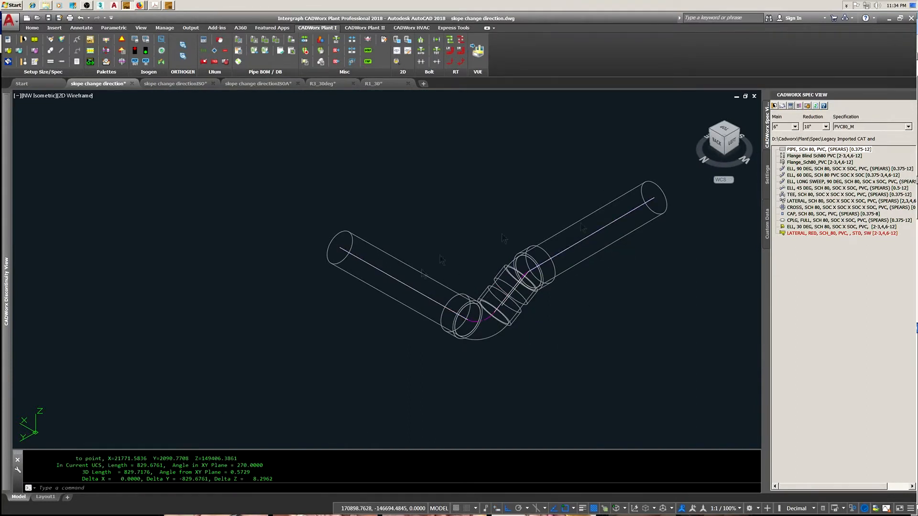
End the object isolation and switch to the top view of the whole piping model.
{"action": "scroll", "coordinate": [559, 289], "scroll_direction": "down", "scroll_amount": 3}
{"action": "scroll", "coordinate": [550, 289], "scroll_direction": "up", "scroll_amount": 2}
{"action": "right_click", "coordinate": [553, 294]}
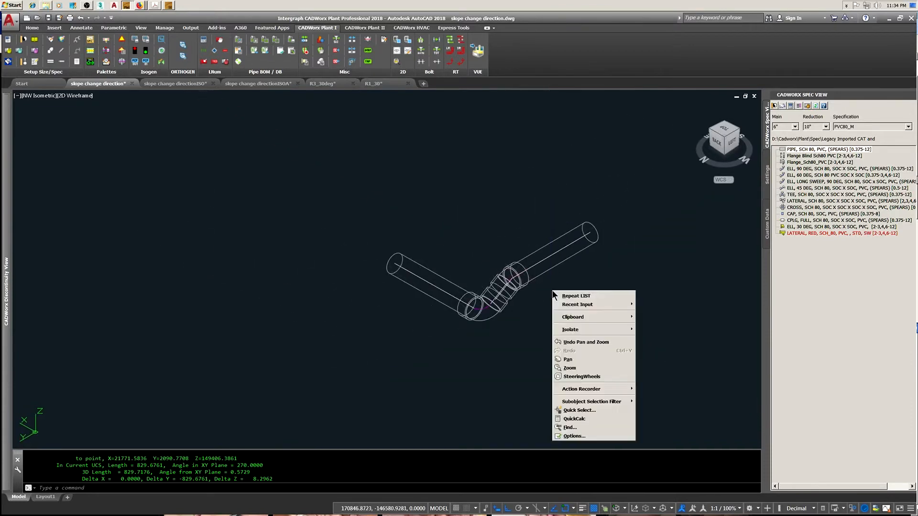
{"action": "left_click", "coordinate": [657, 350]}
{"action": "scroll", "coordinate": [528, 287], "scroll_direction": "down", "scroll_amount": 4}
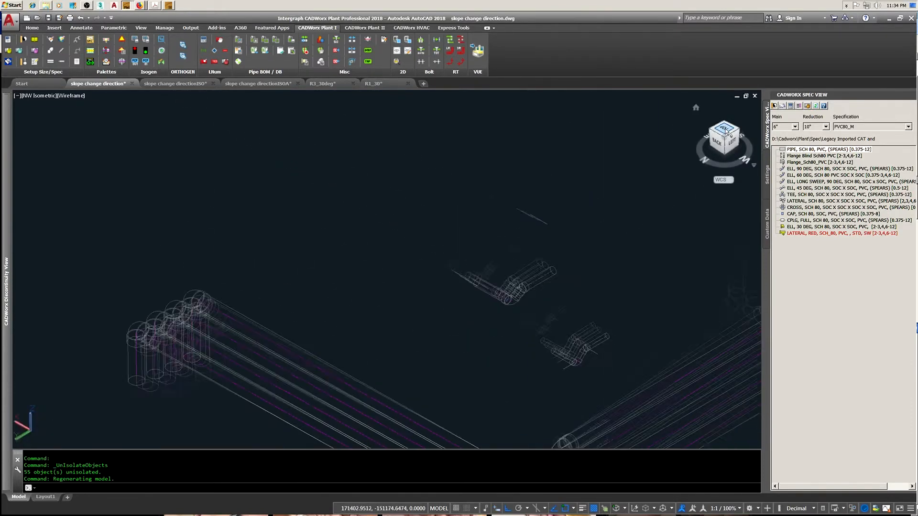
{"action": "left_click", "coordinate": [724, 129]}
{"action": "left_click", "coordinate": [756, 116]}
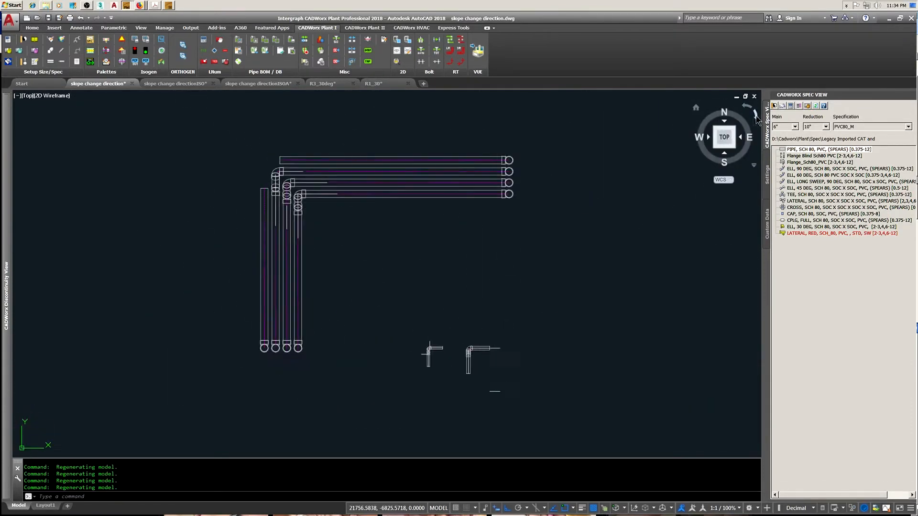
Isolate the outermost horizontal and vertical pipes that lack a corner elbow, together with the sample elbow assembly.
{"action": "scroll", "coordinate": [375, 205], "scroll_direction": "up", "scroll_amount": 4}
{"action": "right_click", "coordinate": [275, 193]}
{"action": "mouse_move", "coordinate": [315, 232]}
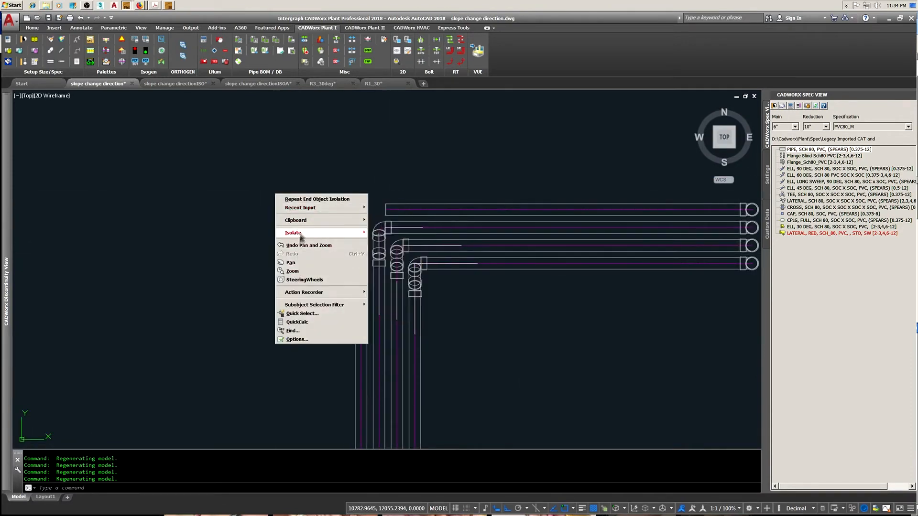
{"action": "left_click", "coordinate": [399, 234]}
{"action": "middle_click_drag", "start_coordinate": [654, 223], "coordinate": [516, 230]}
{"action": "left_click_drag", "start_coordinate": [634, 219], "coordinate": [590, 212]}
{"action": "scroll", "coordinate": [309, 314], "scroll_direction": "down", "scroll_amount": 4}
{"action": "middle_click_drag", "start_coordinate": [306, 319], "coordinate": [414, 245]}
{"action": "scroll", "coordinate": [386, 319], "scroll_direction": "up", "scroll_amount": 6}
{"action": "left_click_drag", "start_coordinate": [395, 328], "coordinate": [359, 304]}
{"action": "middle_click_drag", "start_coordinate": [297, 262], "coordinate": [293, 339]}
{"action": "scroll", "coordinate": [293, 338], "scroll_direction": "down", "scroll_amount": 4}
{"action": "left_click_drag", "start_coordinate": [549, 381], "coordinate": [512, 375]}
{"action": "key", "text": "Return"}
Stretch the horizontal pipe's end to the vertical pipe's centreline and the vertical pipe's end toward the corner.
{"action": "scroll", "coordinate": [333, 174], "scroll_direction": "up", "scroll_amount": 5}
{"action": "middle_click_drag", "start_coordinate": [331, 176], "coordinate": [355, 187]}
{"action": "left_click", "coordinate": [410, 184]}
{"action": "left_click", "coordinate": [378, 183]}
{"action": "left_click", "coordinate": [339, 255]}
{"action": "scroll", "coordinate": [457, 253], "scroll_direction": "down", "scroll_amount": 2}
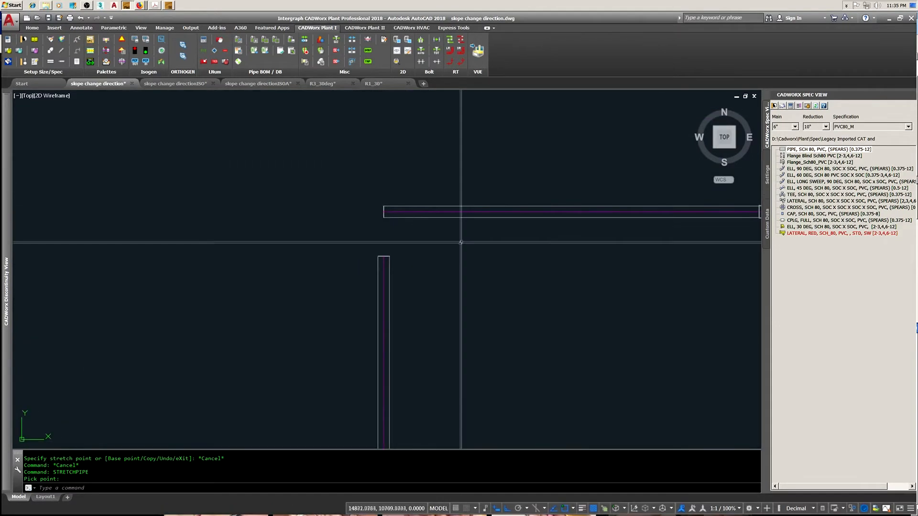
{"action": "left_click", "coordinate": [383, 277]}
{"action": "scroll", "coordinate": [384, 259], "scroll_direction": "up", "scroll_amount": 6}
{"action": "left_click", "coordinate": [381, 241]}
{"action": "scroll", "coordinate": [381, 242], "scroll_direction": "down", "scroll_amount": 2}
{"action": "middle_click_drag", "start_coordinate": [381, 242], "coordinate": [396, 326]}
In isometric view with Ortho off, copy the sample's lower pipe, 90-degree elbow and adjoining fitting to beside the open pipe corner.
{"action": "left_click", "coordinate": [714, 127]}
{"action": "type", "text": "co"}
{"action": "key", "text": "Return"}
{"action": "scroll", "coordinate": [414, 271], "scroll_direction": "up", "scroll_amount": 2}
{"action": "left_click_drag", "start_coordinate": [416, 262], "coordinate": [404, 233]}
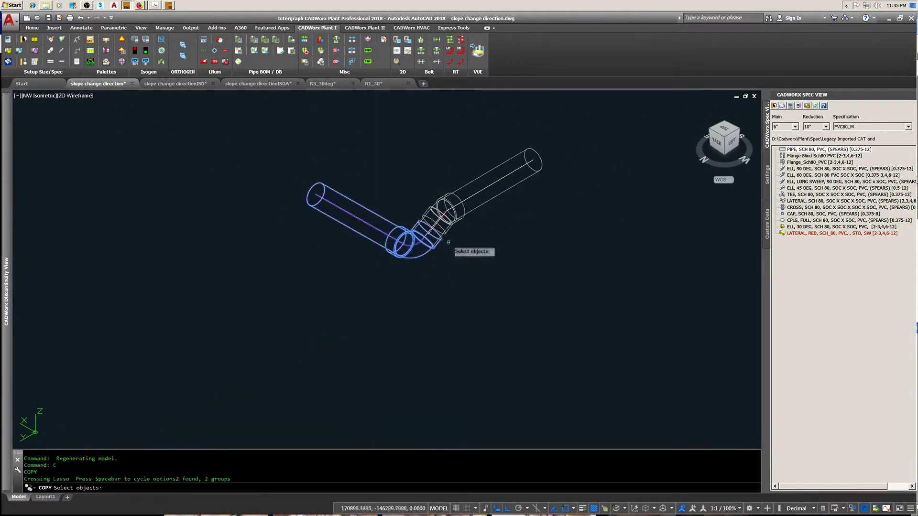
{"action": "left_click", "coordinate": [434, 239]}
{"action": "scroll", "coordinate": [467, 270], "scroll_direction": "down", "scroll_amount": 4}
{"action": "key", "text": "Return"}
{"action": "left_click", "coordinate": [457, 266]}
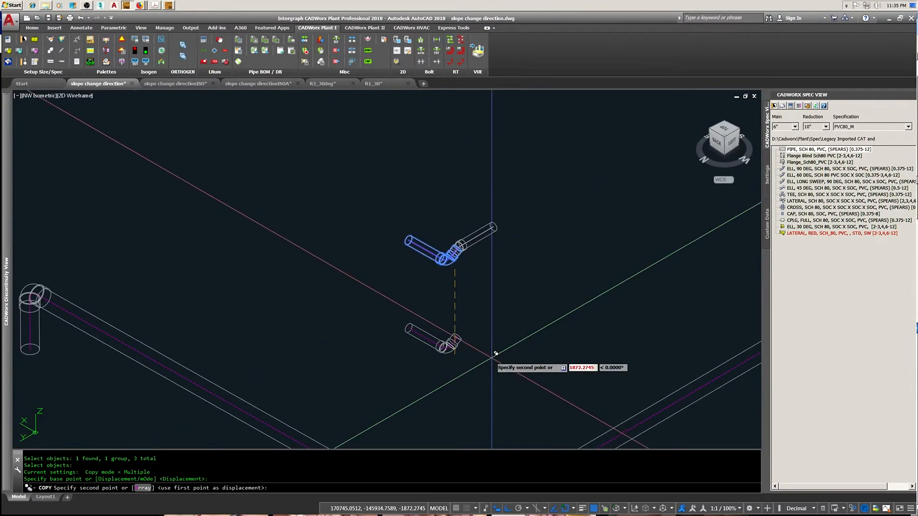
{"action": "key", "text": "F8"}
{"action": "scroll", "coordinate": [458, 317], "scroll_direction": "down", "scroll_amount": 5}
{"action": "scroll", "coordinate": [495, 390], "scroll_direction": "up", "scroll_amount": 5}
{"action": "left_click", "coordinate": [480, 365]}
{"action": "key", "text": "Return"}
{"action": "middle_click_drag", "start_coordinate": [535, 297], "coordinate": [538, 325]}
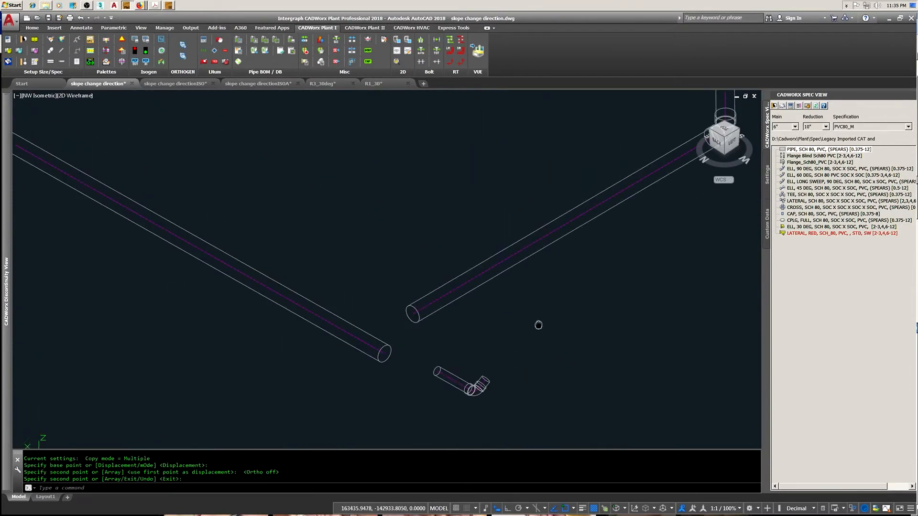
Resize the copied lower pipe and 90-degree elbow assembly to match the diameter of the pipes at the open corner.
{"action": "left_click", "coordinate": [77, 40]}
{"action": "key", "text": "Return"}
{"action": "left_click", "coordinate": [471, 389]}
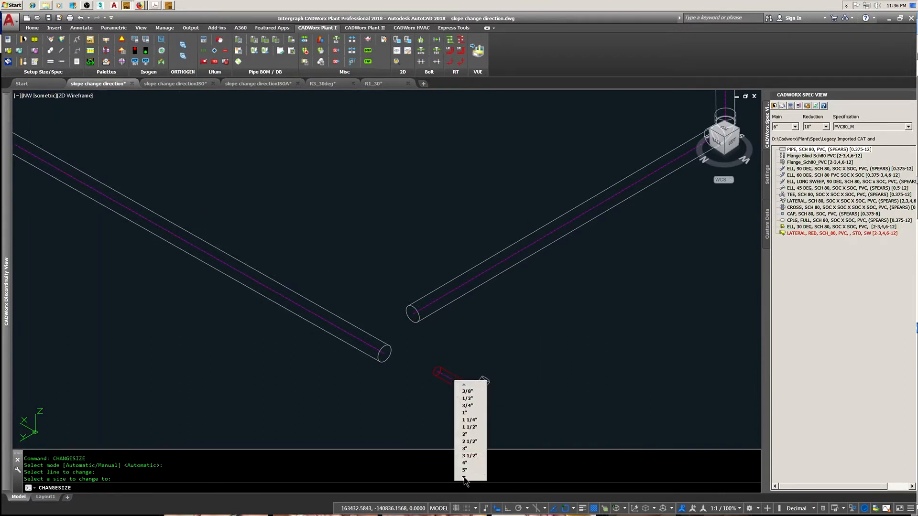
{"action": "left_click", "coordinate": [466, 470]}
{"action": "scroll", "coordinate": [471, 413], "scroll_direction": "up", "scroll_amount": 3}
{"action": "key", "text": "Return"}
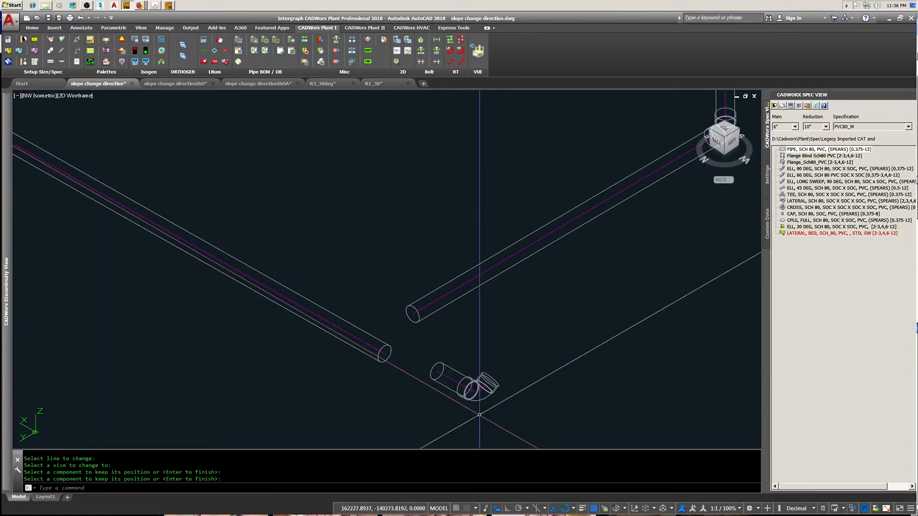
Lengthen the short pipe on the resized elbow's outlet and erase the lower pipe copied with the assembly.
{"action": "left_click", "coordinate": [499, 365]}
{"action": "scroll", "coordinate": [497, 362], "scroll_direction": "up", "scroll_amount": 6}
{"action": "left_click", "coordinate": [476, 391]}
{"action": "left_click", "coordinate": [566, 303]}
{"action": "scroll", "coordinate": [351, 329], "scroll_direction": "down", "scroll_amount": 6}
{"action": "type", "text": "e"}
{"action": "key", "text": "Return"}
{"action": "left_click", "coordinate": [282, 372]}
{"action": "key", "text": "Return"}
{"action": "scroll", "coordinate": [282, 378], "scroll_direction": "down", "scroll_amount": 2}
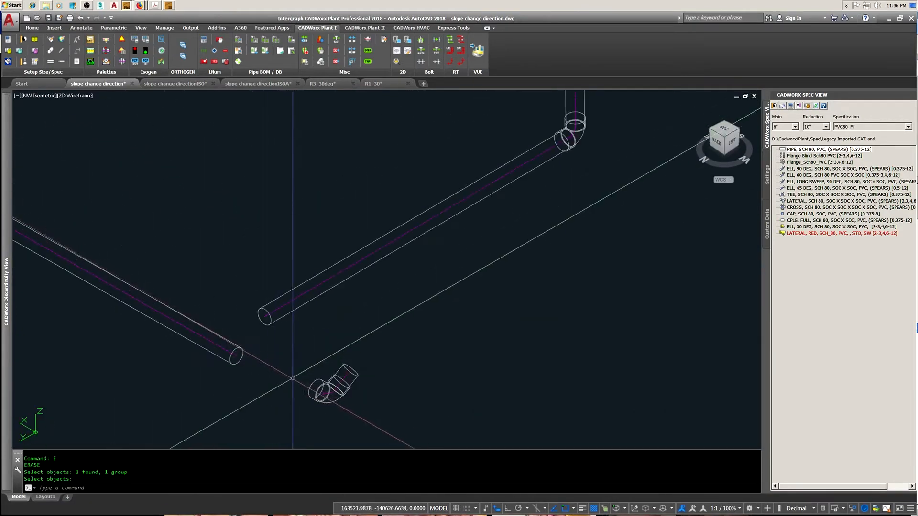
Move the 90-degree elbow and its short pipe onto the end of the long pipe at the open corner.
{"action": "scroll", "coordinate": [298, 404], "scroll_direction": "up", "scroll_amount": 2}
{"action": "middle_click_drag", "start_coordinate": [299, 404], "coordinate": [365, 399]}
{"action": "left_click_drag", "start_coordinate": [461, 391], "coordinate": [392, 363]}
{"action": "key", "text": "Escape"}
{"action": "key", "text": "Escape"}
{"action": "type", "text": "m"}
{"action": "key", "text": "Return"}
{"action": "left_click_drag", "start_coordinate": [442, 406], "coordinate": [407, 382]}
{"action": "key", "text": "Return"}
{"action": "scroll", "coordinate": [420, 418], "scroll_direction": "up", "scroll_amount": 6}
{"action": "scroll", "coordinate": [410, 306], "scroll_direction": "down", "scroll_amount": 6}
{"action": "left_click", "coordinate": [409, 306]}
{"action": "scroll", "coordinate": [248, 244], "scroll_direction": "up", "scroll_amount": 6}
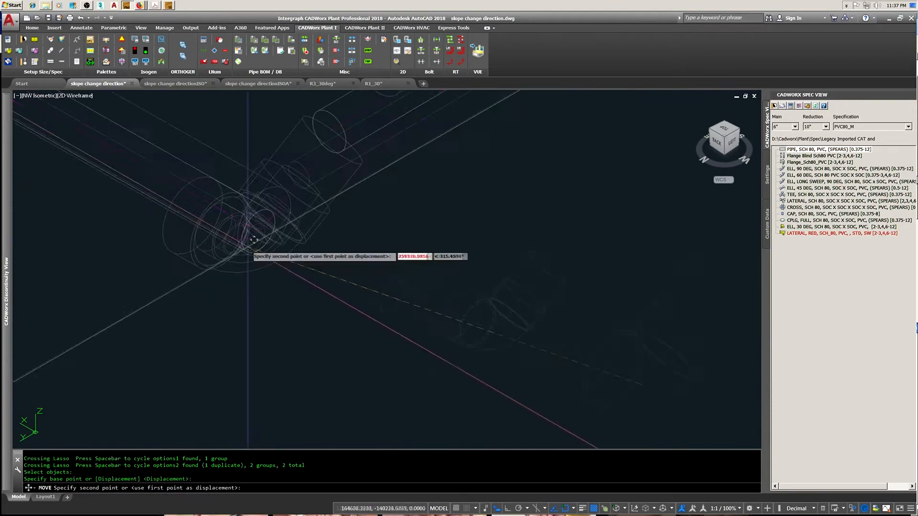
{"action": "left_click", "coordinate": [268, 206]}
Stretch the long pipe's end to meet the socket of the placed 90-degree elbow.
{"action": "scroll", "coordinate": [335, 267], "scroll_direction": "down", "scroll_amount": 3}
{"action": "left_click", "coordinate": [365, 309]}
{"action": "left_click", "coordinate": [412, 340]}
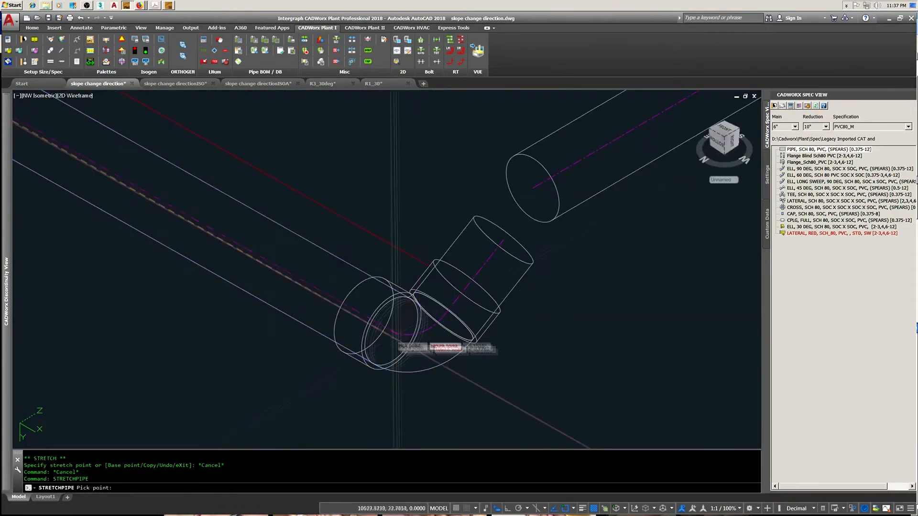
{"action": "left_click", "coordinate": [391, 331]}
Check the piping for discontinuities and measure between points on the sample elbow assembly.
{"action": "scroll", "coordinate": [301, 368], "scroll_direction": "down", "scroll_amount": 8}
{"action": "scroll", "coordinate": [283, 269], "scroll_direction": "up", "scroll_amount": 5}
{"action": "mouse_move", "coordinate": [4, 201]}
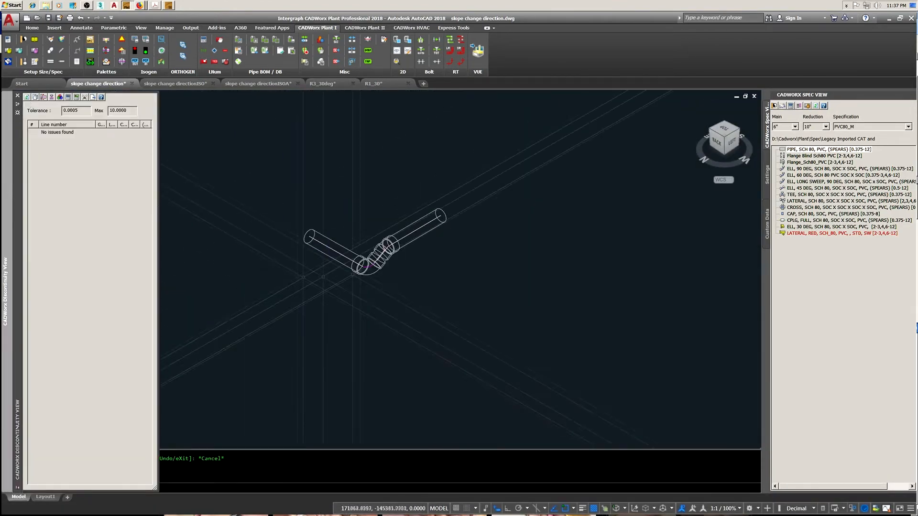
{"action": "scroll", "coordinate": [368, 287], "scroll_direction": "up", "scroll_amount": 5}
{"action": "type", "text": "MEA"}
{"action": "key", "text": "Return"}
{"action": "left_click", "coordinate": [592, 365]}
{"action": "left_click", "coordinate": [396, 315]}
{"action": "left_click", "coordinate": [287, 331]}
{"action": "key", "text": "Escape"}
{"action": "key", "text": "Escape"}
Copy the sample's upper elbow with its adjoining pipes to beside the open corner.
{"action": "scroll", "coordinate": [432, 276], "scroll_direction": "down", "scroll_amount": 6}
{"action": "scroll", "coordinate": [431, 276], "scroll_direction": "up", "scroll_amount": 5}
{"action": "type", "text": "c"}
{"action": "key", "text": "space"}
{"action": "mouse_move", "coordinate": [430, 266]}
{"action": "left_mouse_down"}
{"action": "mouse_move", "coordinate": [370, 220]}
{"action": "mouse_move", "coordinate": [371, 238]}
{"action": "left_mouse_up"}
{"action": "left_click", "coordinate": [371, 240]}
{"action": "scroll", "coordinate": [396, 261], "scroll_direction": "up", "scroll_amount": 5}
{"action": "key", "text": "space"}
{"action": "left_click", "coordinate": [393, 238]}
{"action": "scroll", "coordinate": [478, 248], "scroll_direction": "down", "scroll_amount": 10}
{"action": "left_click", "coordinate": [476, 268]}
{"action": "key", "text": "space"}
Resize the copied upper elbow assembly to match the diameter of the corner pipes.
{"action": "scroll", "coordinate": [474, 268], "scroll_direction": "up", "scroll_amount": 5}
{"action": "scroll", "coordinate": [495, 299], "scroll_direction": "up", "scroll_amount": 2}
{"action": "left_click", "coordinate": [23, 61]}
{"action": "key", "text": "space"}
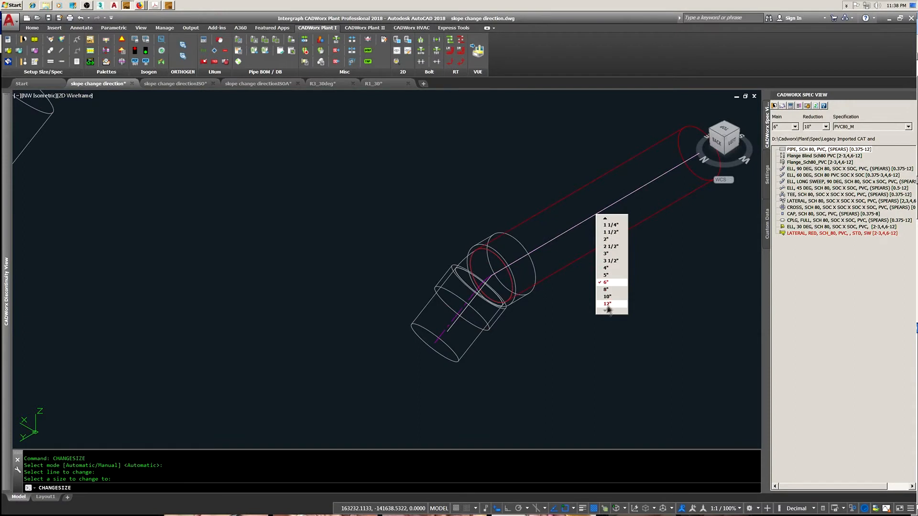
{"action": "left_click", "coordinate": [591, 250]}
{"action": "key", "text": "Return"}
Erase the long pipe and guide lines copied with the upper elbow.
{"action": "key", "text": "Escape"}
{"action": "key", "text": "Escape"}
{"action": "type", "text": "e"}
{"action": "key", "text": "Return"}
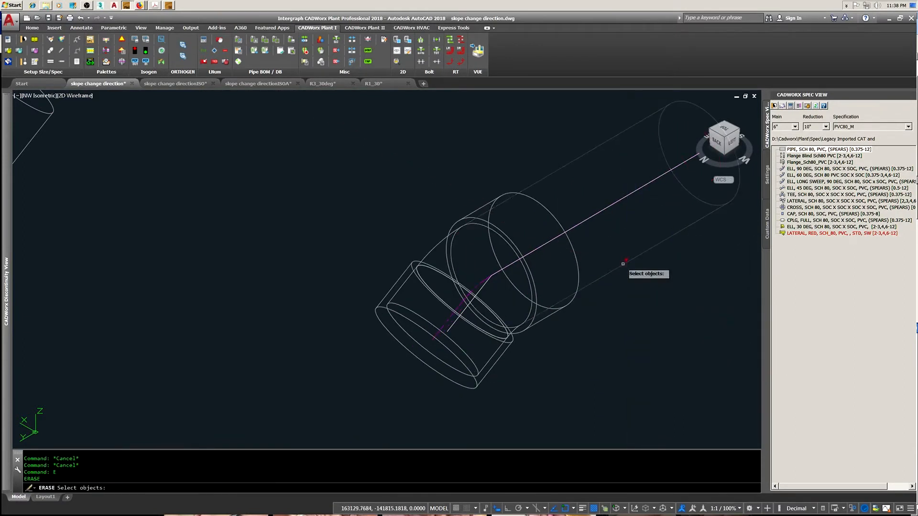
{"action": "left_click", "coordinate": [432, 339]}
{"action": "left_click", "coordinate": [368, 424]}
Move the upper elbow and its short pipe onto the open end of the second sloped pipe.
{"action": "scroll", "coordinate": [540, 365], "scroll_direction": "down", "scroll_amount": 2}
{"action": "type", "text": "m"}
{"action": "key", "text": "Return"}
{"action": "left_click_drag", "start_coordinate": [540, 365], "coordinate": [478, 306]}
{"action": "key", "text": "Return"}
{"action": "left_click", "coordinate": [517, 306]}
{"action": "left_click", "coordinate": [378, 304]}
Define a three-point UCS with its X axis along the second sloped pipe and view the corner in its plane.
{"action": "left_click", "coordinate": [730, 149]}
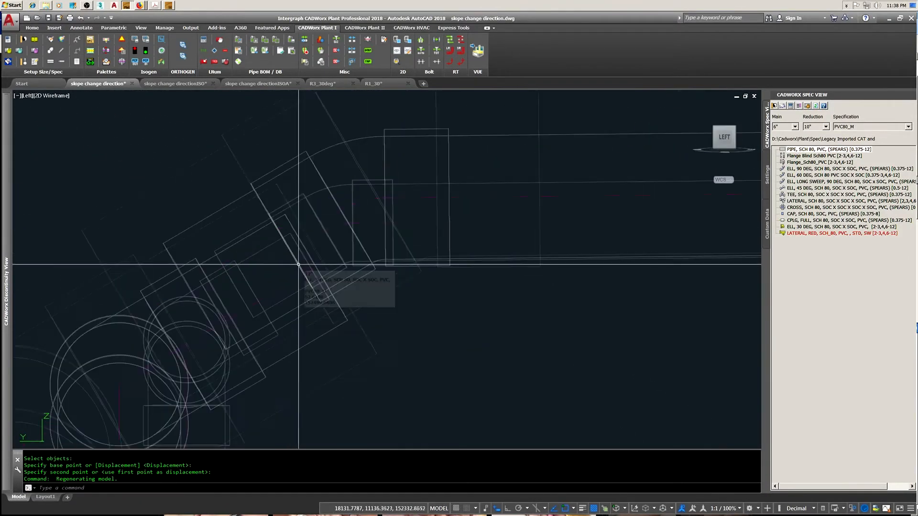
{"action": "right_click", "coordinate": [44, 427]}
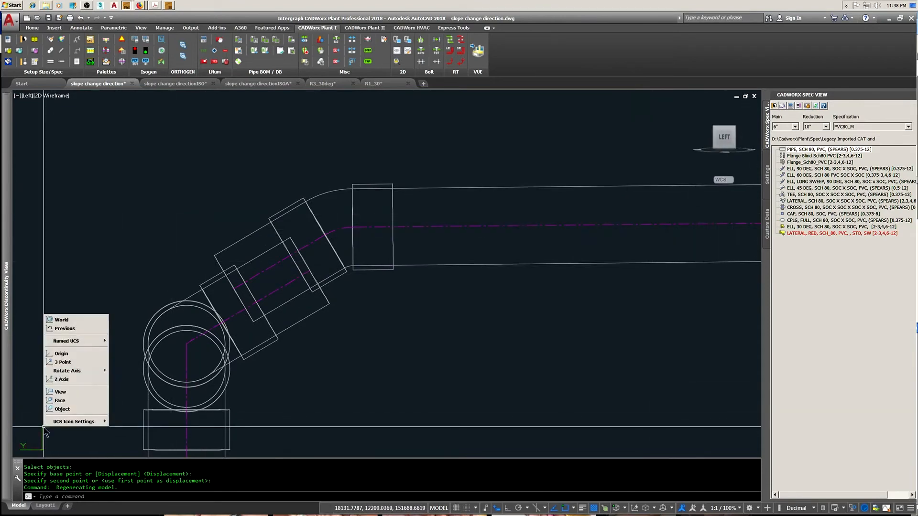
{"action": "left_click", "coordinate": [706, 128]}
{"action": "left_click", "coordinate": [712, 126]}
{"action": "scroll", "coordinate": [126, 304], "scroll_direction": "up", "scroll_amount": 6}
{"action": "middle_click_drag", "start_coordinate": [125, 304], "coordinate": [273, 295]}
{"action": "scroll", "coordinate": [273, 296], "scroll_direction": "up", "scroll_amount": 3}
{"action": "right_click", "coordinate": [37, 424]}
{"action": "left_click", "coordinate": [57, 357]}
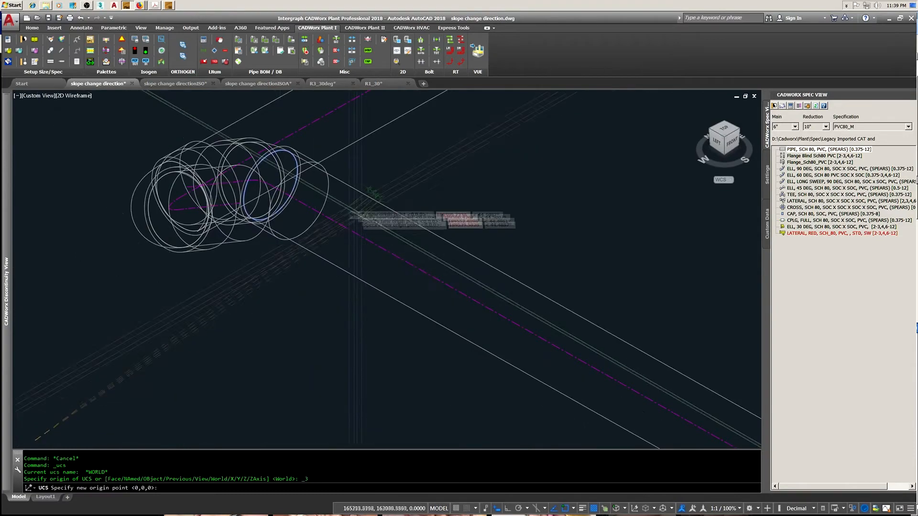
{"action": "left_click", "coordinate": [271, 185]}
{"action": "scroll", "coordinate": [451, 316], "scroll_direction": "down", "scroll_amount": 7}
{"action": "scroll", "coordinate": [631, 421], "scroll_direction": "up", "scroll_amount": 5}
{"action": "scroll", "coordinate": [581, 355], "scroll_direction": "up", "scroll_amount": 5}
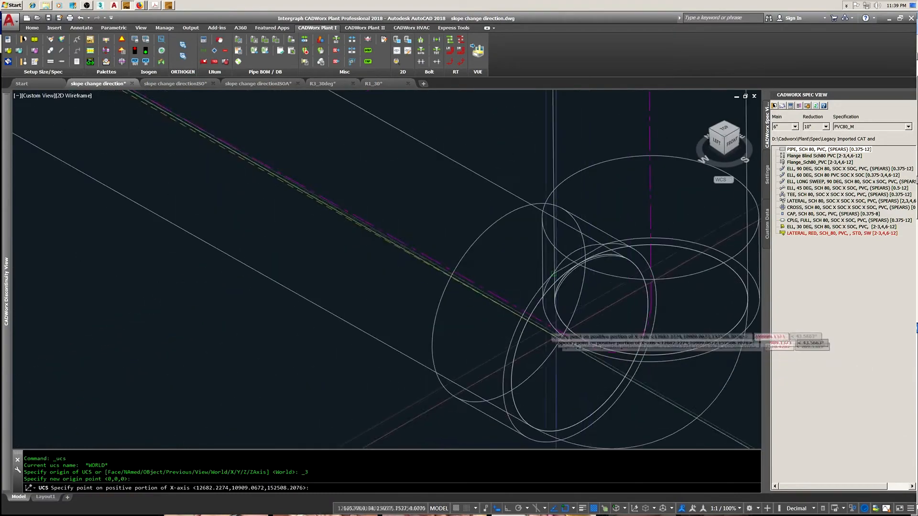
{"action": "left_click", "coordinate": [549, 330]}
{"action": "scroll", "coordinate": [548, 330], "scroll_direction": "down", "scroll_amount": 10}
{"action": "key", "text": "F8"}
{"action": "left_click", "coordinate": [347, 277]}
{"action": "left_click", "coordinate": [718, 143]}
{"action": "scroll", "coordinate": [273, 263], "scroll_direction": "up", "scroll_amount": 4}
{"action": "scroll", "coordinate": [345, 247], "scroll_direction": "up", "scroll_amount": 5}
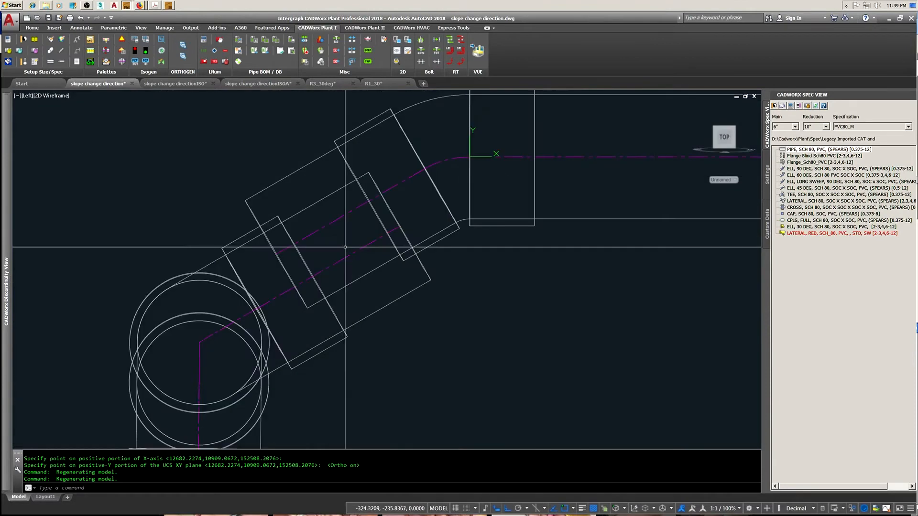
Draw a guide line parallel to the sloped pipe from the end of the lower short pipe's centreline.
{"action": "type", "text": "w"}
{"action": "key", "text": "Return"}
{"action": "scroll", "coordinate": [400, 220], "scroll_direction": "up", "scroll_amount": 5}
{"action": "left_click", "coordinate": [402, 218]}
{"action": "scroll", "coordinate": [377, 258], "scroll_direction": "down", "scroll_amount": 4}
{"action": "left_click", "coordinate": [80, 285]}
{"action": "key", "text": "Return"}
{"action": "scroll", "coordinate": [163, 306], "scroll_direction": "down", "scroll_amount": 4}
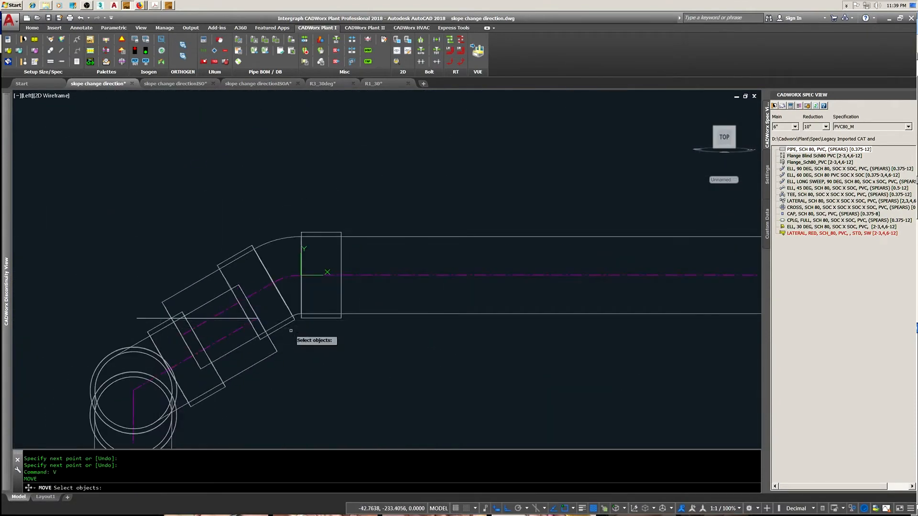
Move the upper elbow and its short pipe parallel to the slope to line up with the lower short pipe's axis.
{"action": "key", "text": "Return"}
{"action": "scroll", "coordinate": [214, 343], "scroll_direction": "up", "scroll_amount": 8}
{"action": "right_click", "coordinate": [235, 319], "text": "shift"}
{"action": "left_click", "coordinate": [259, 199]}
{"action": "left_click", "coordinate": [217, 149]}
{"action": "left_click", "coordinate": [516, 151]}
Stretch the sloped pipe's end back to the moved upper elbow's socket.
{"action": "scroll", "coordinate": [330, 292], "scroll_direction": "down", "scroll_amount": 7}
{"action": "scroll", "coordinate": [520, 264], "scroll_direction": "up", "scroll_amount": 2}
{"action": "left_click", "coordinate": [493, 258]}
{"action": "left_click", "coordinate": [306, 193]}
{"action": "left_click", "coordinate": [403, 198]}
Erase the duplicate short pipe and the guide line between the two elbows.
{"action": "type", "text": "e"}
{"action": "key", "text": "Return"}
{"action": "left_click", "coordinate": [94, 261]}
{"action": "left_click", "coordinate": [80, 272]}
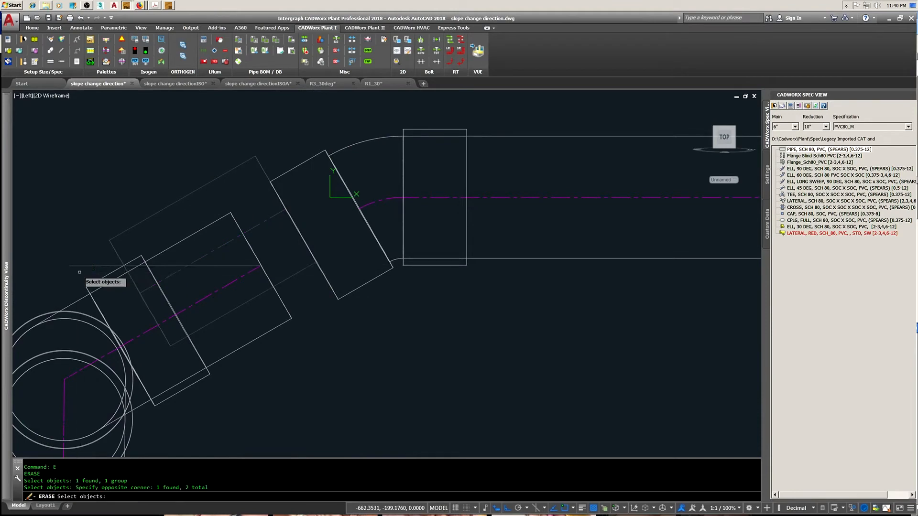
{"action": "key", "text": "Return"}
Stretch the remaining short pipe into the upper elbow and restore the world UCS.
{"action": "left_click", "coordinate": [238, 277]}
{"action": "left_click", "coordinate": [261, 266]}
{"action": "left_click", "coordinate": [360, 208]}
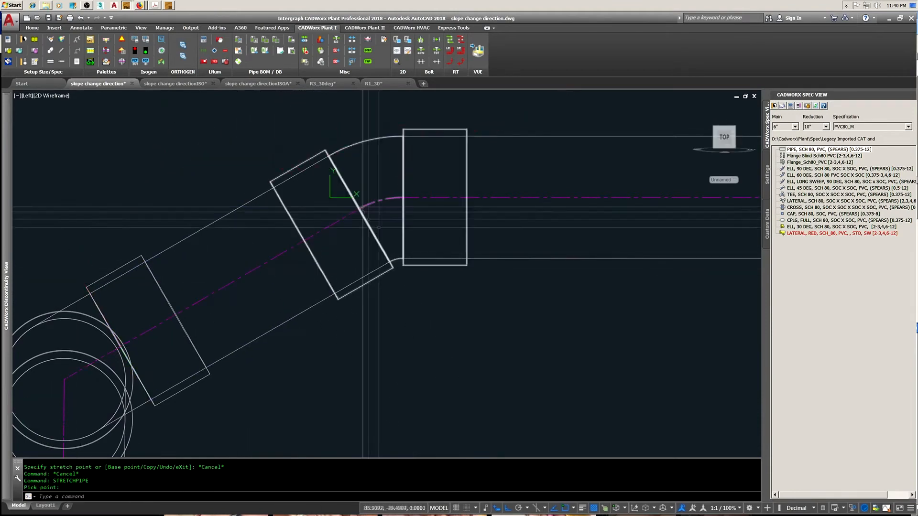
{"action": "left_click", "coordinate": [737, 186]}
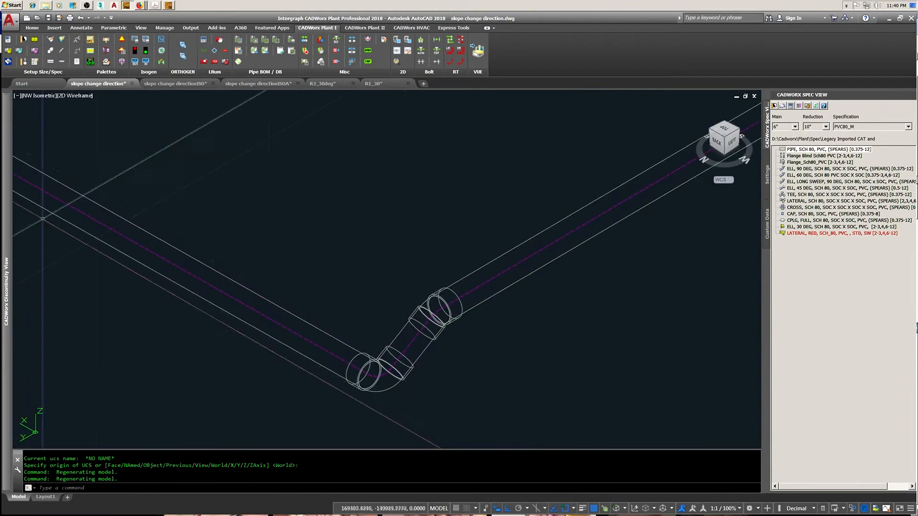
Zoom to the listed discontinuity and measure the gap between the two centreline ends.
{"action": "mouse_move", "coordinate": [6, 102]}
{"action": "left_click", "coordinate": [56, 141]}
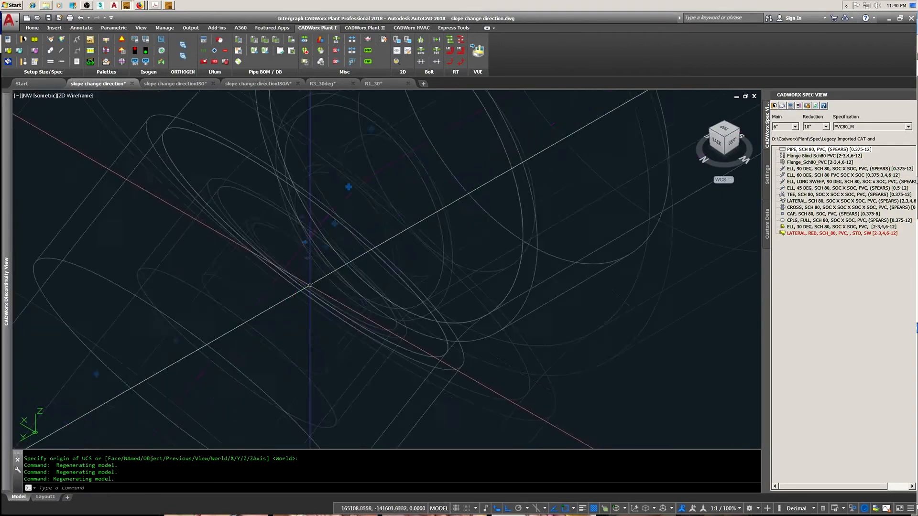
{"action": "type", "text": "di"}
{"action": "key", "text": "Return"}
{"action": "left_click", "coordinate": [428, 197]}
{"action": "left_click", "coordinate": [408, 188]}
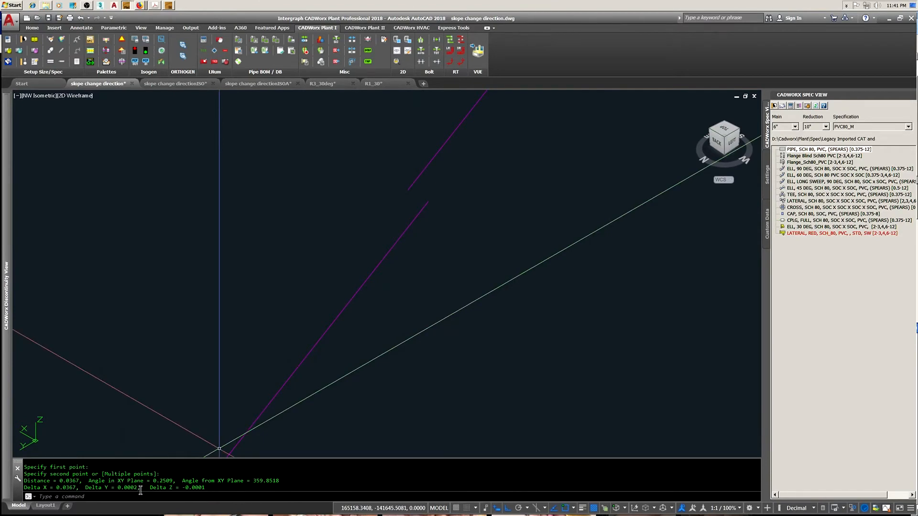
{"action": "scroll", "coordinate": [161, 451], "scroll_direction": "down", "scroll_amount": 5}
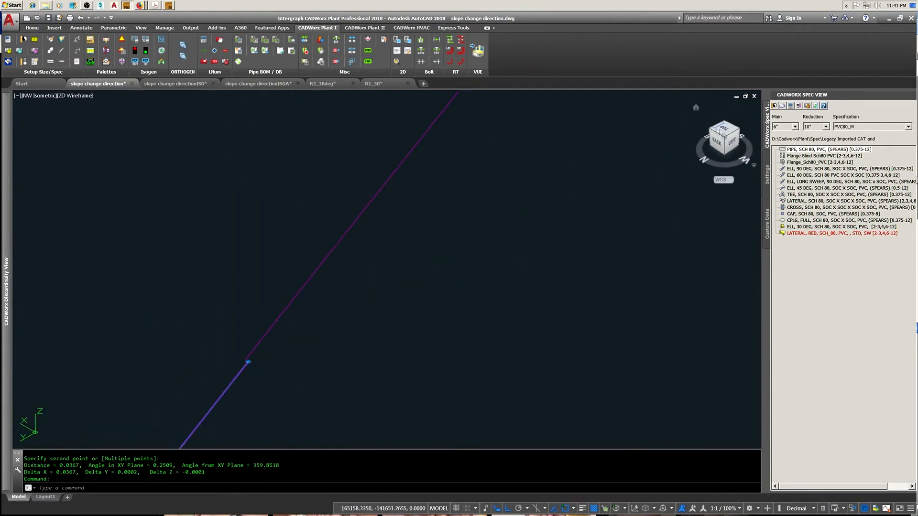
In the front view, draw a horizontal guide line from the lower elbow's socket along the adjoining sloped pipe.
{"action": "left_click", "coordinate": [723, 135]}
{"action": "left_click", "coordinate": [755, 114]}
{"action": "left_click", "coordinate": [724, 153]}
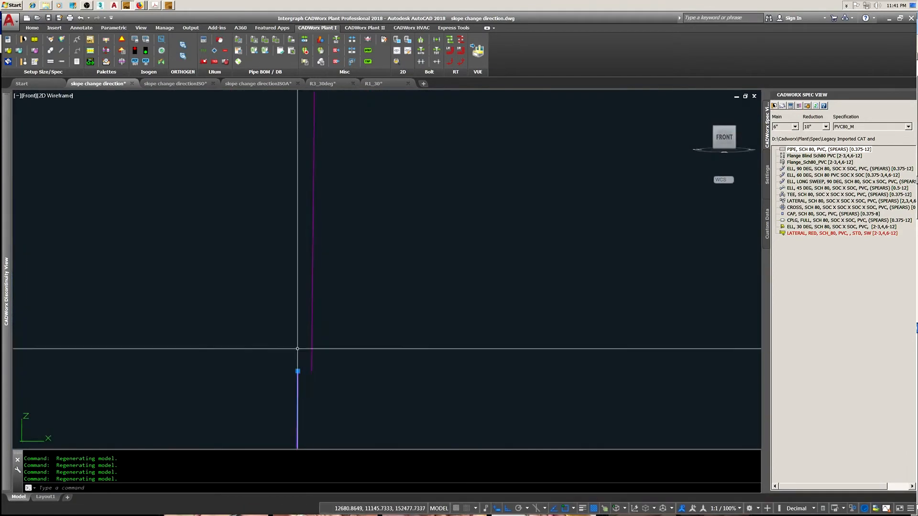
{"action": "scroll", "coordinate": [423, 319], "scroll_direction": "up", "scroll_amount": 5}
{"action": "type", "text": "w"}
{"action": "key", "text": "Return"}
{"action": "left_click", "coordinate": [345, 322]}
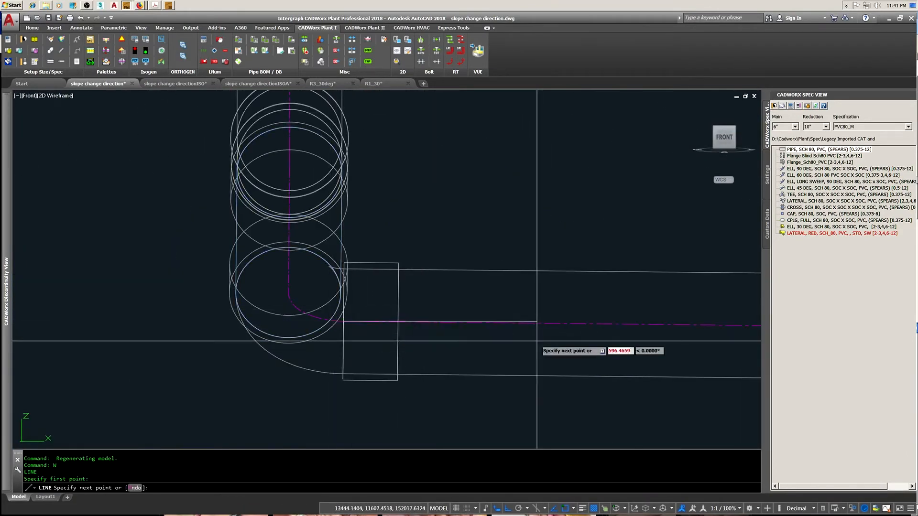
{"action": "right_click", "coordinate": [542, 341], "text": "shift"}
{"action": "left_click", "coordinate": [564, 315]}
{"action": "left_click", "coordinate": [619, 324]}
{"action": "key", "text": "Return"}
{"action": "key", "text": "Return"}
Define a three-point UCS at the lower elbow with its X axis along the adjoining sloped pipe and view its plane.
{"action": "right_click", "coordinate": [24, 420]}
{"action": "key", "text": "Escape"}
{"action": "left_click", "coordinate": [713, 127]}
{"action": "scroll", "coordinate": [163, 316], "scroll_direction": "up", "scroll_amount": 7}
{"action": "middle_click_drag", "start_coordinate": [162, 317], "coordinate": [497, 428]}
{"action": "scroll", "coordinate": [498, 428], "scroll_direction": "down", "scroll_amount": 5}
{"action": "right_click", "coordinate": [35, 425]}
{"action": "left_click", "coordinate": [55, 359]}
{"action": "scroll", "coordinate": [417, 345], "scroll_direction": "up", "scroll_amount": 10}
{"action": "left_click", "coordinate": [203, 385]}
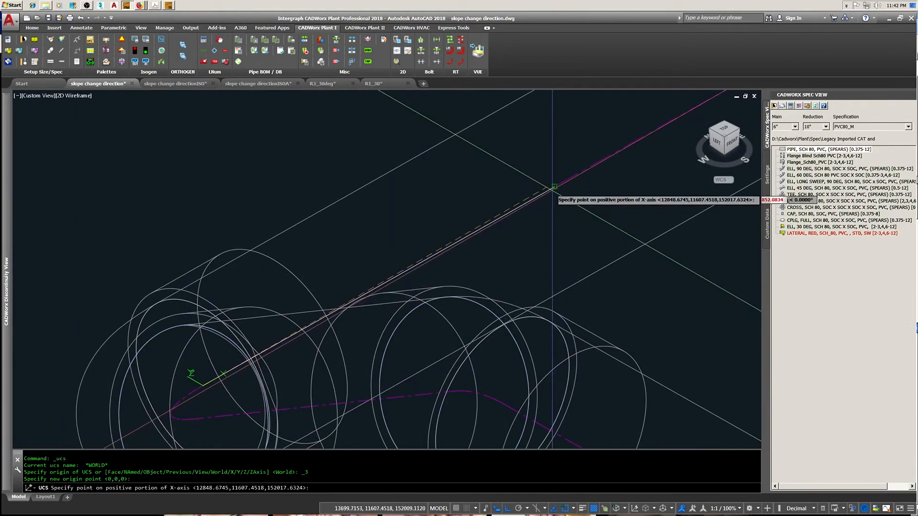
{"action": "left_click", "coordinate": [552, 189]}
{"action": "left_click", "coordinate": [554, 139]}
{"action": "left_click", "coordinate": [731, 142]}
{"action": "left_click", "coordinate": [747, 115]}
{"action": "scroll", "coordinate": [258, 248], "scroll_direction": "up", "scroll_amount": 12}
{"action": "middle_click_drag", "start_coordinate": [258, 248], "coordinate": [306, 268]}
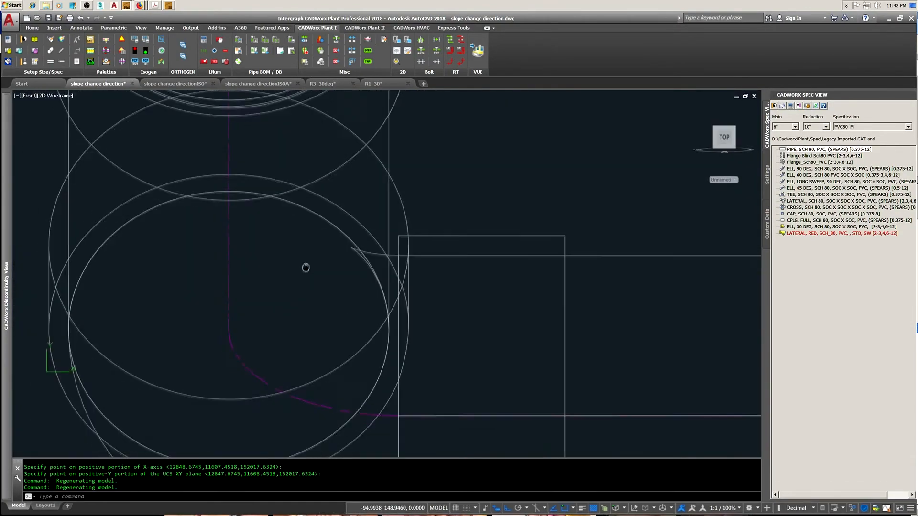
Move the lower elbow assembly so its centreline meets the adjoining sloped pipe's centreline in the front view.
{"action": "scroll", "coordinate": [306, 268], "scroll_direction": "down", "scroll_amount": 2}
{"action": "type", "text": "v"}
{"action": "key", "text": "space"}
{"action": "left_click", "coordinate": [402, 247]}
{"action": "left_click", "coordinate": [256, 269]}
{"action": "middle_click_drag", "start_coordinate": [256, 122], "coordinate": [303, 296]}
{"action": "scroll", "coordinate": [302, 296], "scroll_direction": "up", "scroll_amount": 2}
{"action": "scroll", "coordinate": [303, 296], "scroll_direction": "down", "scroll_amount": 10}
{"action": "key", "text": "space"}
{"action": "scroll", "coordinate": [306, 198], "scroll_direction": "up", "scroll_amount": 5}
{"action": "left_click", "coordinate": [306, 199]}
{"action": "left_click", "coordinate": [476, 330]}
{"action": "scroll", "coordinate": [491, 346], "scroll_direction": "down", "scroll_amount": 5}
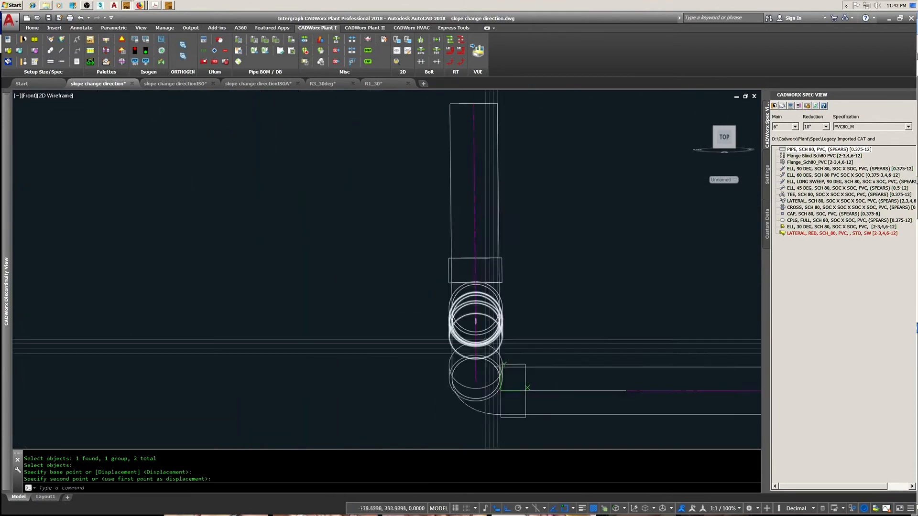
Erase the guide line beside the lower elbow.
{"action": "scroll", "coordinate": [492, 353], "scroll_direction": "up", "scroll_amount": 3}
{"action": "key", "text": "Escape"}
{"action": "type", "text": "e"}
{"action": "key", "text": "space"}
{"action": "left_click", "coordinate": [486, 327]}
{"action": "key", "text": "space"}
Stretch the sloped pipe's end to the lower elbow's centreline end and restore the world UCS.
{"action": "left_click", "coordinate": [481, 368]}
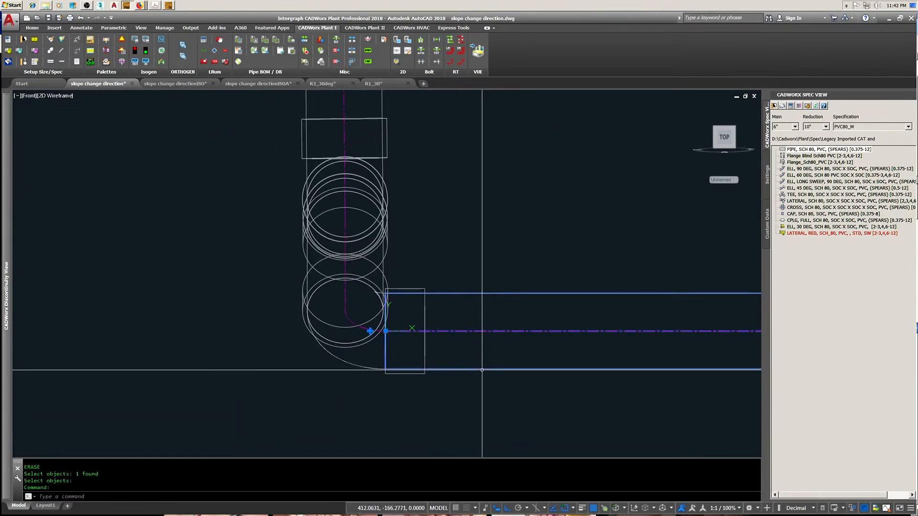
{"action": "scroll", "coordinate": [390, 343], "scroll_direction": "up", "scroll_amount": 12}
{"action": "left_click", "coordinate": [354, 169]}
{"action": "left_click", "coordinate": [402, 175]}
{"action": "left_click", "coordinate": [737, 186]}
Recheck the isolated pipeline for discontinuities.
{"action": "mouse_move", "coordinate": [40, 113]}
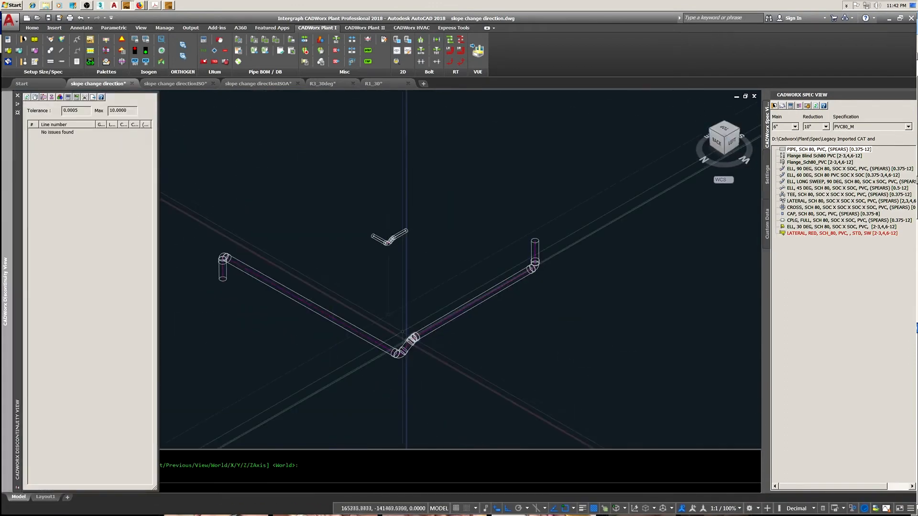
{"action": "scroll", "coordinate": [395, 315], "scroll_direction": "up", "scroll_amount": 2}
{"action": "scroll", "coordinate": [395, 316], "scroll_direction": "down", "scroll_amount": 2}
View the model from the top with north up and end object isolation to show all pipelines.
{"action": "left_click", "coordinate": [724, 129]}
{"action": "left_click", "coordinate": [757, 117]}
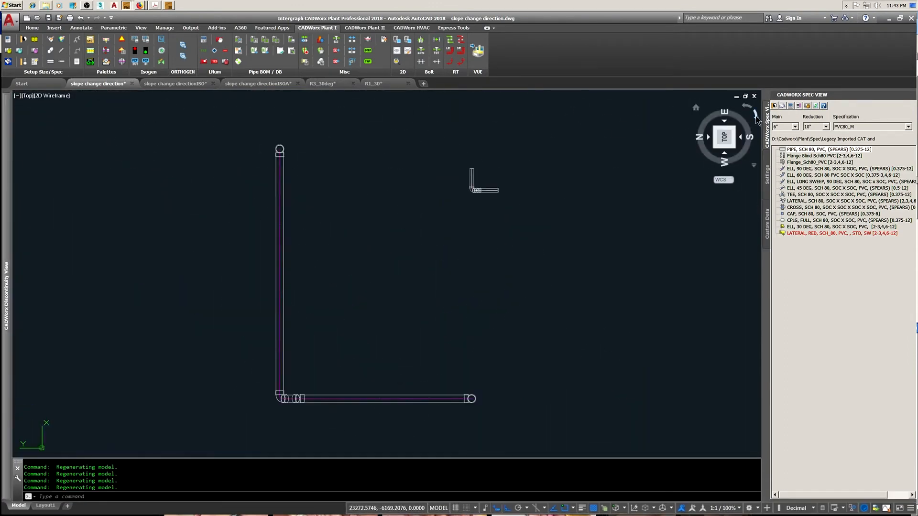
{"action": "left_click", "coordinate": [756, 118]}
{"action": "right_click", "coordinate": [421, 243]}
{"action": "left_click", "coordinate": [531, 299]}
{"action": "scroll", "coordinate": [353, 220], "scroll_direction": "up", "scroll_amount": 2}
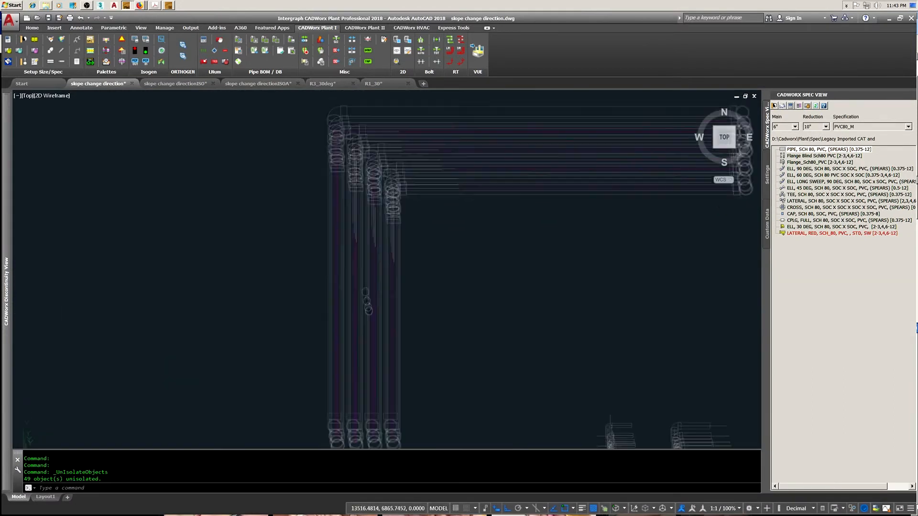
Generate an Isogen isometric named R1_30A in the Final-Basic style from all components of the outermost pipeline.
{"action": "left_click", "coordinate": [136, 39]}
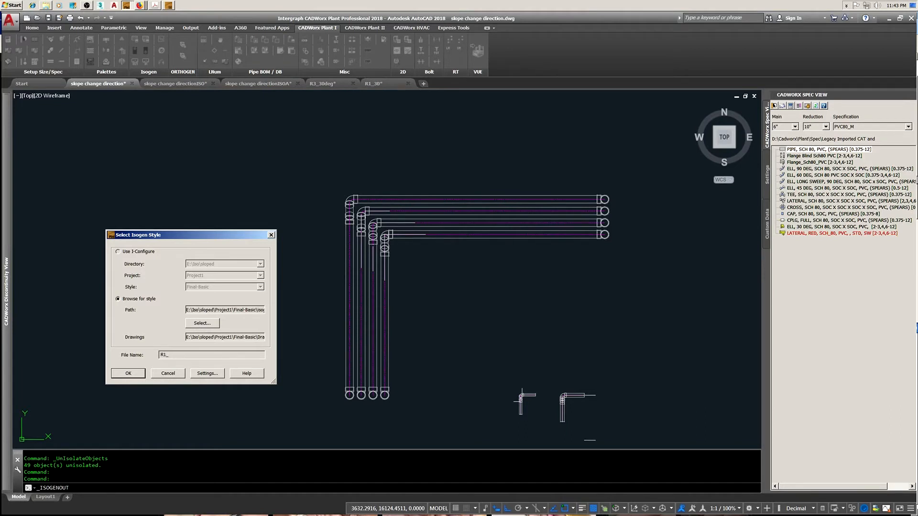
{"action": "left_click", "coordinate": [128, 373]}
{"action": "scroll", "coordinate": [339, 212], "scroll_direction": "up", "scroll_amount": 8}
{"action": "left_click_drag", "start_coordinate": [356, 123], "coordinate": [293, 201]}
{"action": "left_click", "coordinate": [417, 149]}
{"action": "scroll", "coordinate": [349, 169], "scroll_direction": "down", "scroll_amount": 7}
{"action": "scroll", "coordinate": [617, 164], "scroll_direction": "up", "scroll_amount": 5}
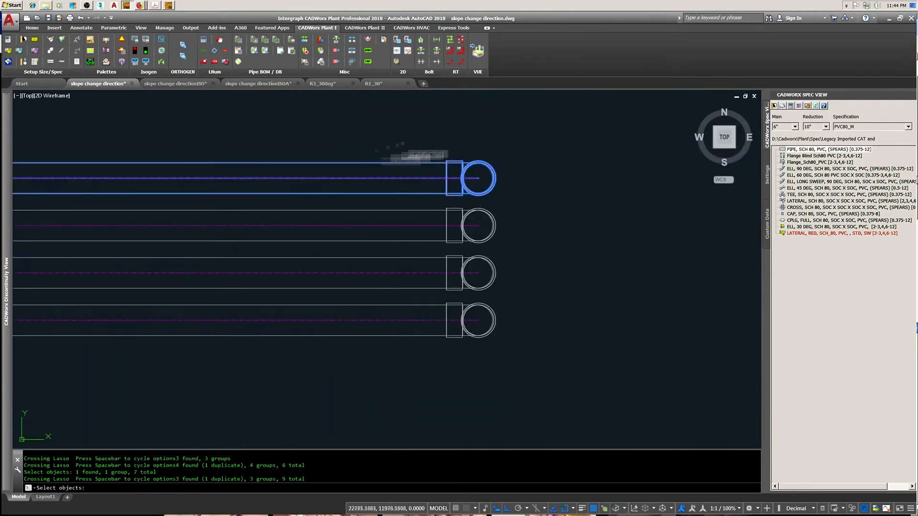
{"action": "scroll", "coordinate": [459, 158], "scroll_direction": "down", "scroll_amount": 6}
{"action": "key", "text": "Return"}
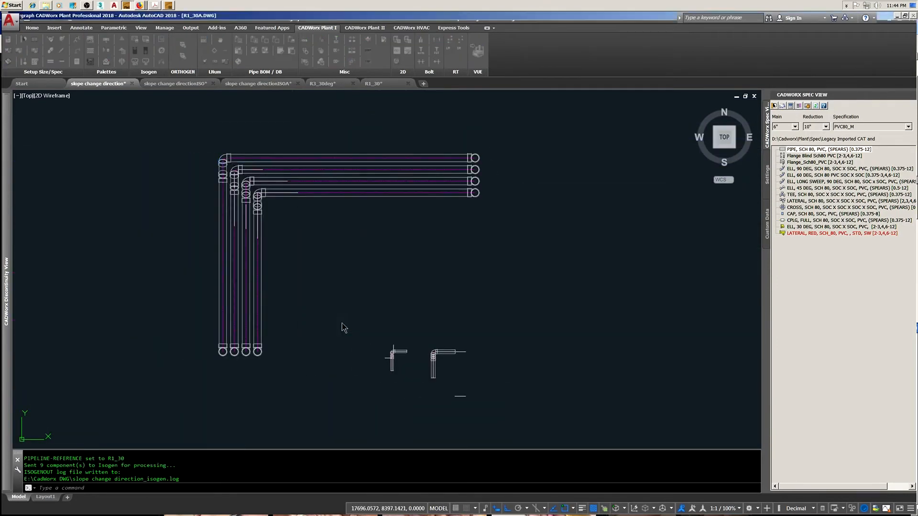
Examine the R1_30A isometric's dimensions, falls and elbow angles, comparing them with the R3_30deg isometric.
{"action": "scroll", "coordinate": [370, 287], "scroll_direction": "up", "scroll_amount": 2}
{"action": "scroll", "coordinate": [369, 191], "scroll_direction": "down", "scroll_amount": 2}
{"action": "scroll", "coordinate": [410, 280], "scroll_direction": "up", "scroll_amount": 4}
{"action": "scroll", "coordinate": [364, 281], "scroll_direction": "down", "scroll_amount": 4}
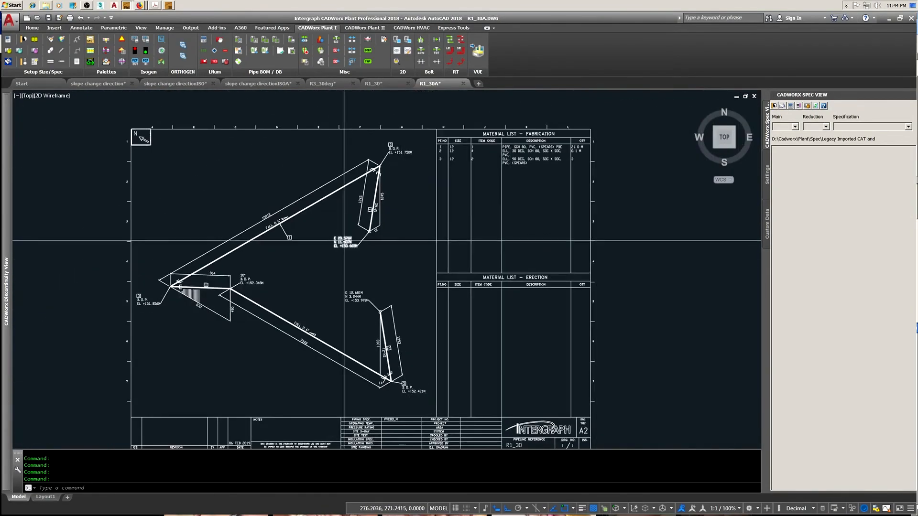
{"action": "scroll", "coordinate": [339, 282], "scroll_direction": "up", "scroll_amount": 4}
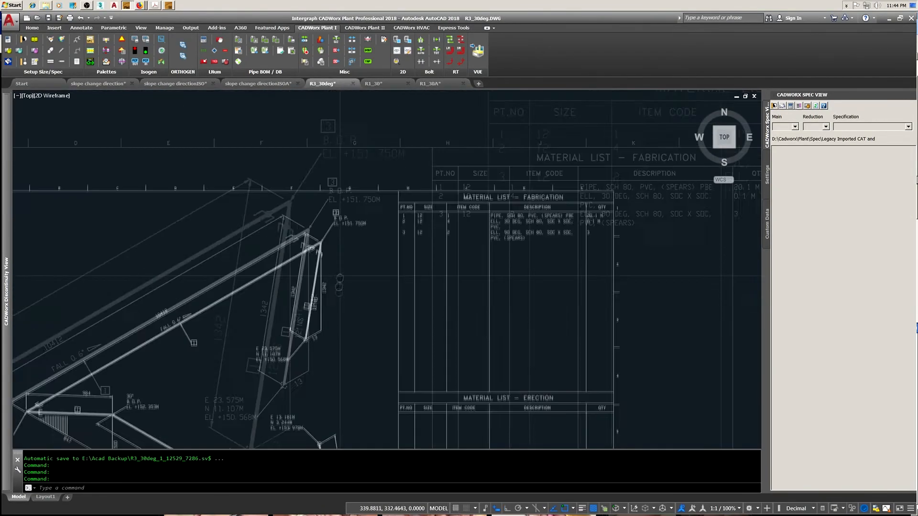
{"action": "left_click", "coordinate": [430, 84]}
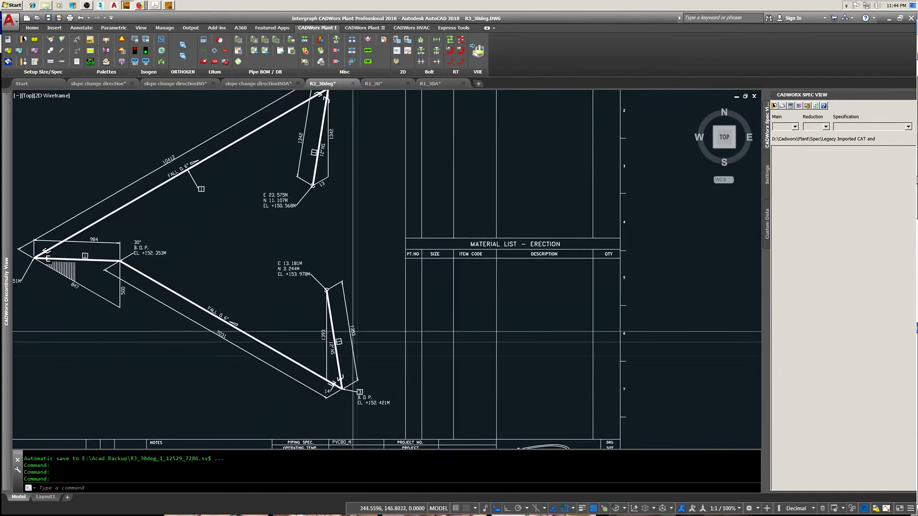
{"action": "middle_click_drag", "start_coordinate": [417, 178], "coordinate": [383, 131]}
{"action": "scroll", "coordinate": [397, 127], "scroll_direction": "down", "scroll_amount": 3}
{"action": "scroll", "coordinate": [411, 119], "scroll_direction": "up", "scroll_amount": 3}
{"action": "middle_click_drag", "start_coordinate": [265, 402], "coordinate": [263, 343]}
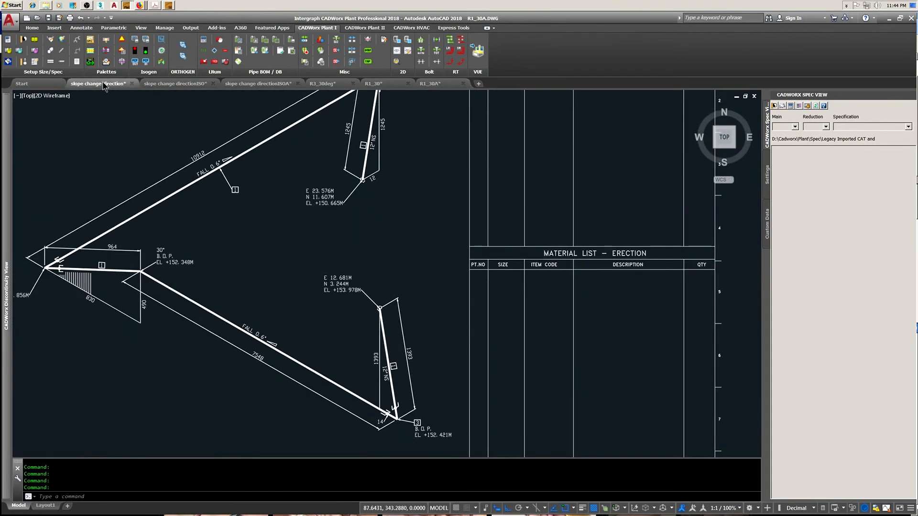
Return to the slope change direction drawing and show all pipelines in isometric view with the Conceptual visual style.
{"action": "left_click", "coordinate": [108, 84]}
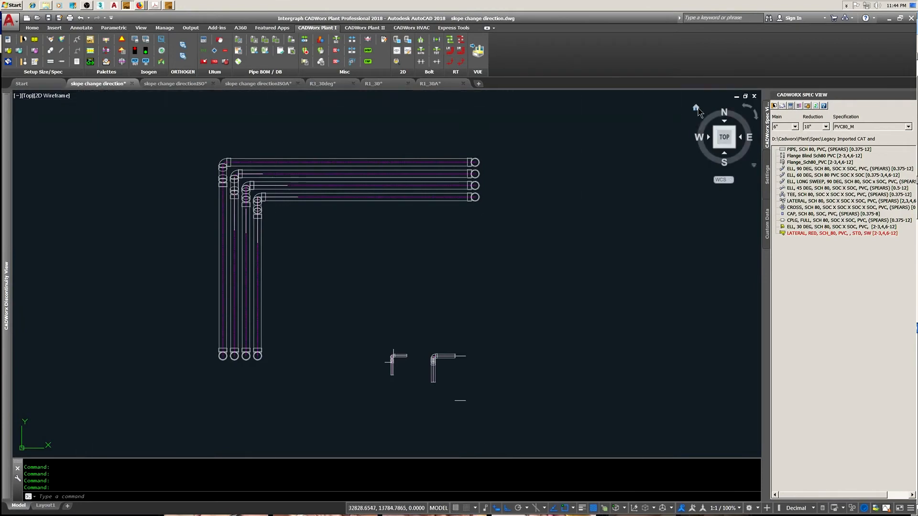
{"action": "left_click", "coordinate": [696, 108]}
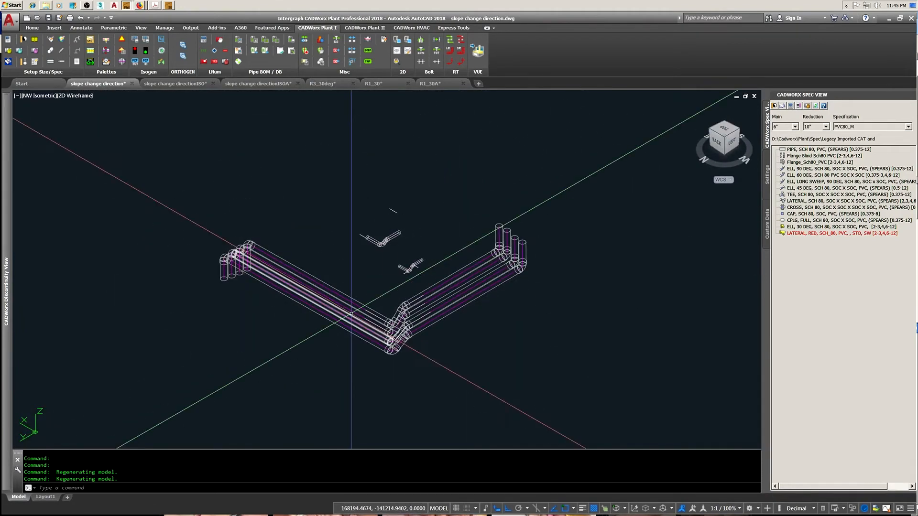
{"action": "left_click", "coordinate": [73, 97]}
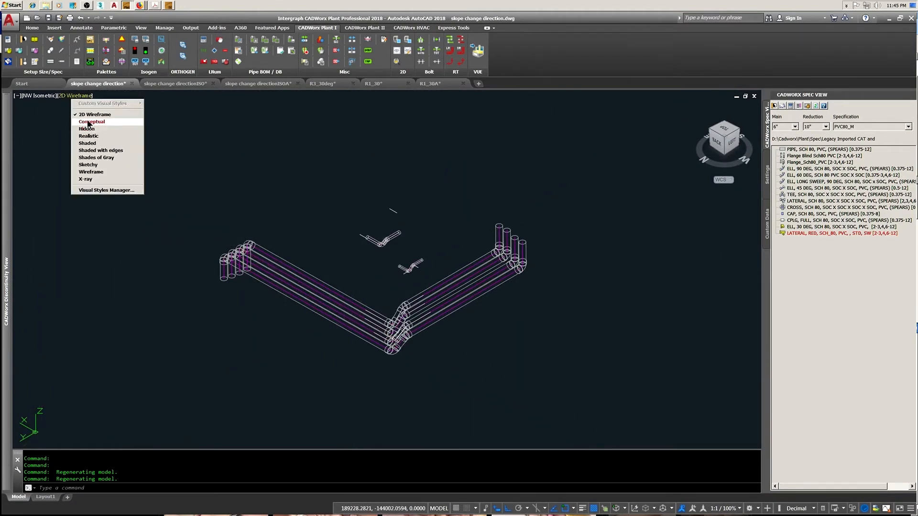
{"action": "left_click", "coordinate": [90, 122]}
{"action": "scroll", "coordinate": [262, 233], "scroll_direction": "up", "scroll_amount": 5}
{"action": "middle_click_drag", "start_coordinate": [241, 231], "coordinate": [303, 245]}
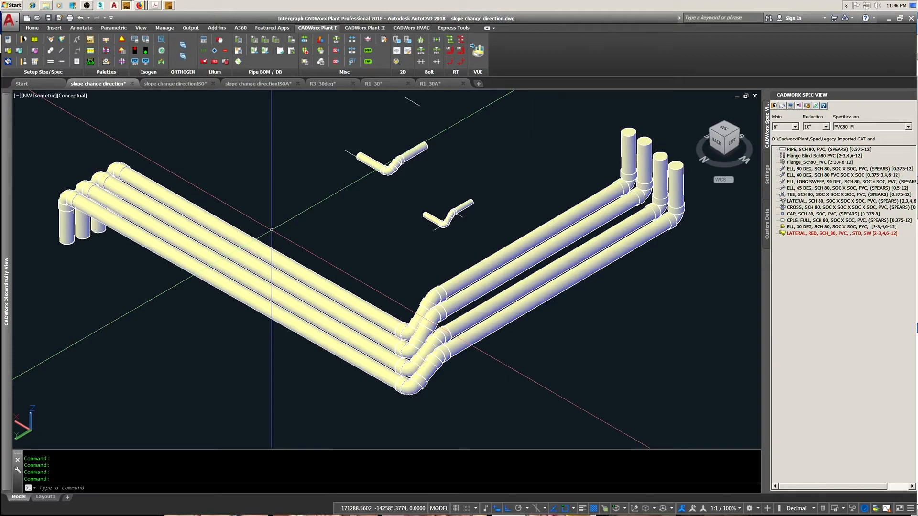
{"action": "middle_click_drag", "start_coordinate": [271, 230], "coordinate": [271, 244]}
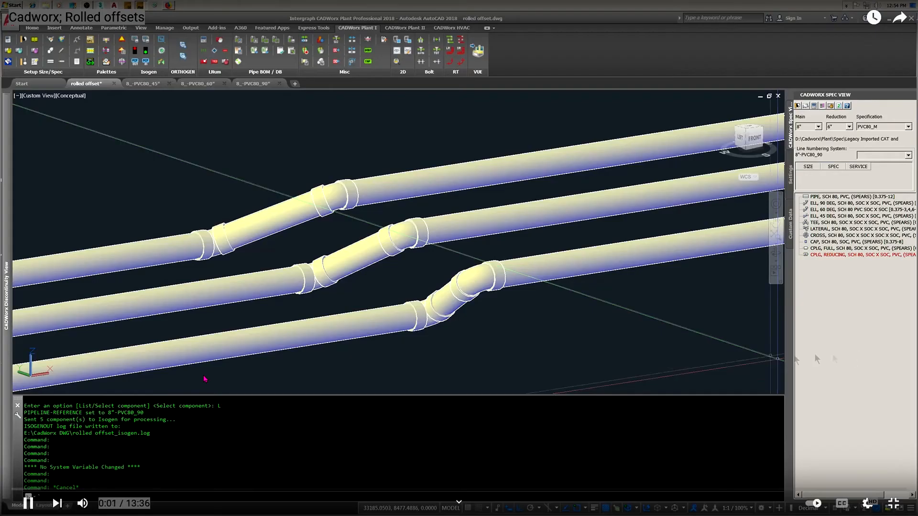
Check the rolled offset drawing for discontinuities and review its 45, 60 and 90 degree isometrics.
{"action": "mouse_move", "coordinate": [8, 235]}
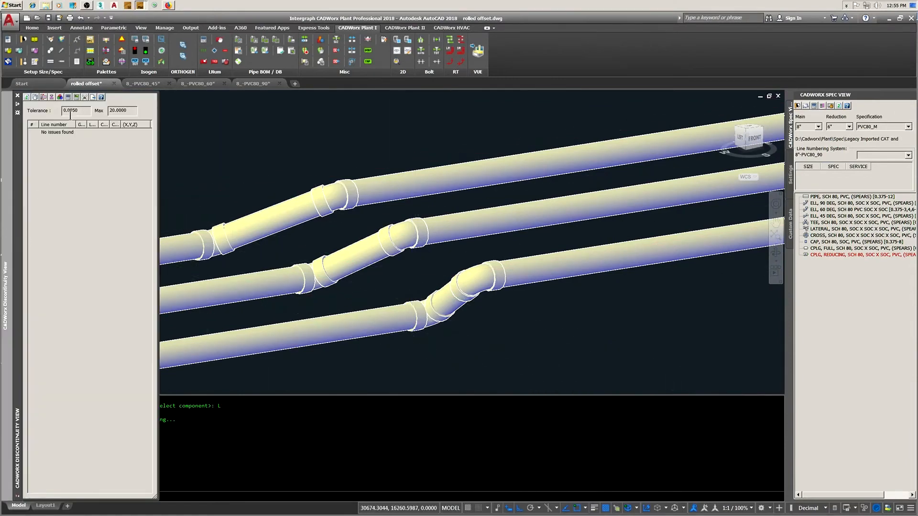
{"action": "left_click", "coordinate": [53, 135]}
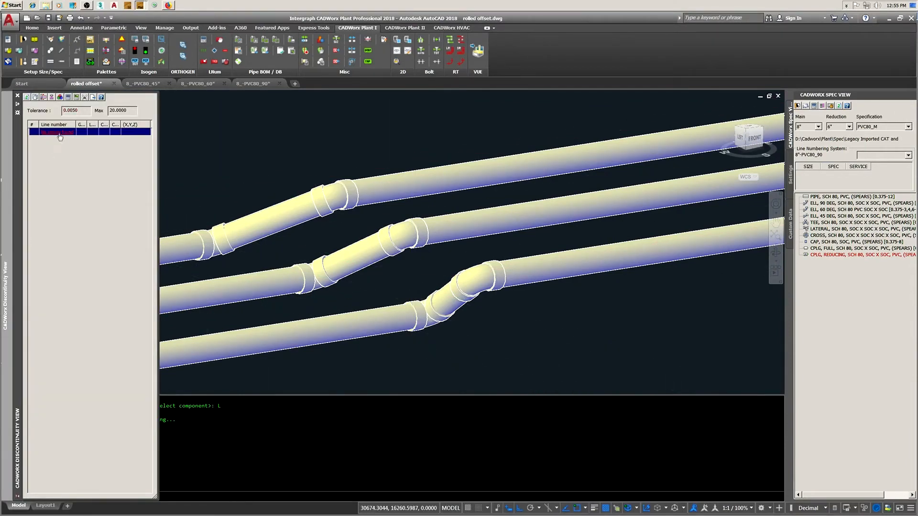
{"action": "left_click", "coordinate": [153, 85]}
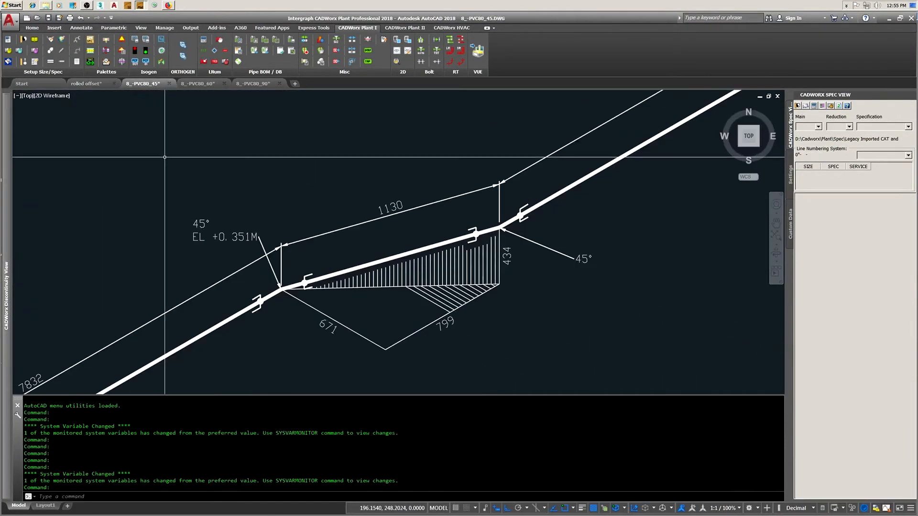
{"action": "left_click", "coordinate": [201, 84]}
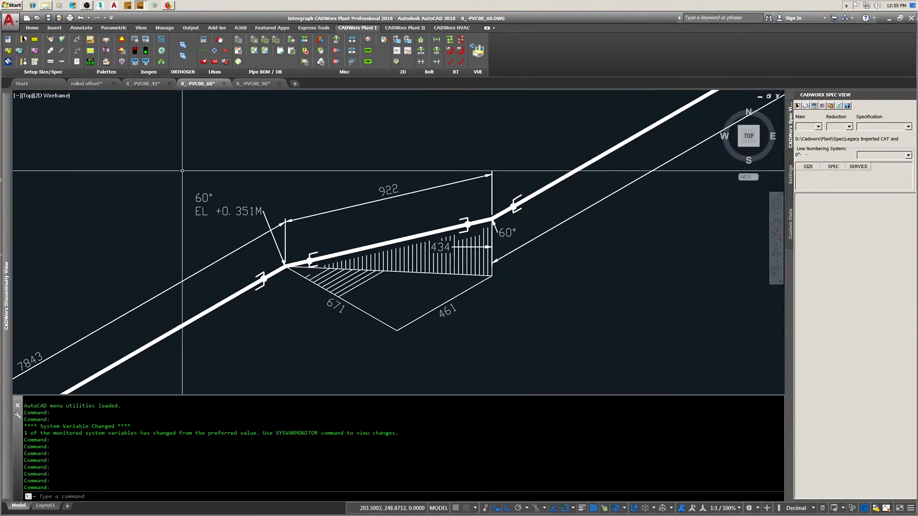
{"action": "left_click", "coordinate": [253, 85]}
Close the 90, 60 and 45 degree isometric drawings, leaving only the rolled offset drawing open.
{"action": "left_click", "coordinate": [280, 85]}
{"action": "left_click", "coordinate": [488, 285]}
{"action": "left_click", "coordinate": [225, 84]}
{"action": "left_click", "coordinate": [487, 285]}
{"action": "left_click", "coordinate": [170, 83]}
{"action": "left_click", "coordinate": [488, 285]}
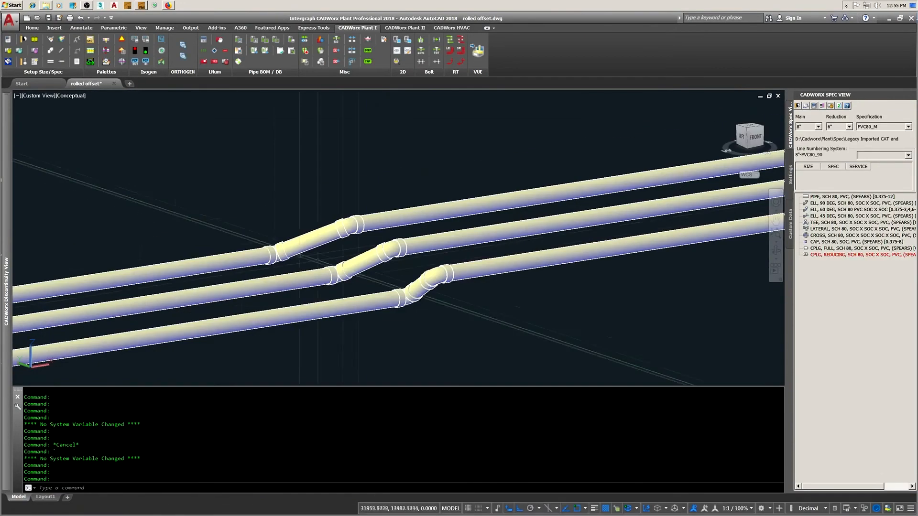
Show the model in 2D Wireframe from the top and isolate the northernmost offset line with the 45 degree elbows.
{"action": "left_click", "coordinate": [72, 96]}
{"action": "left_click", "coordinate": [89, 105]}
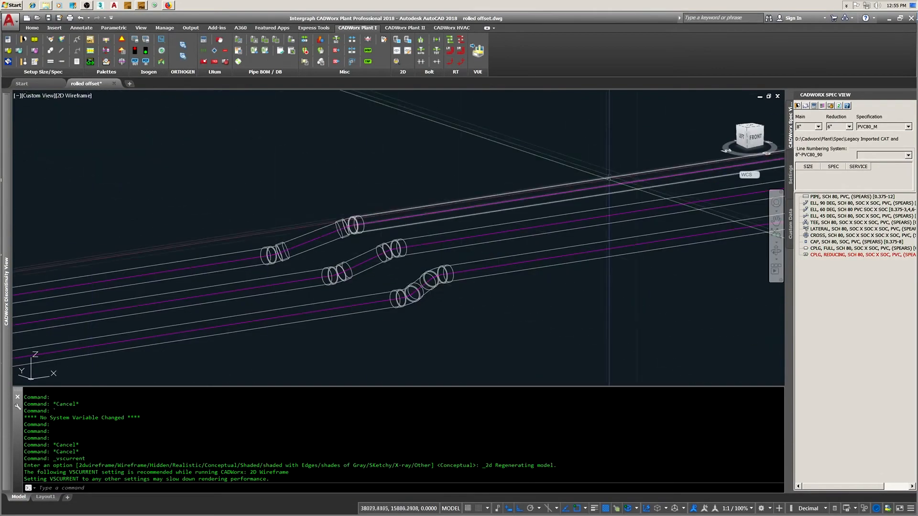
{"action": "left_click", "coordinate": [748, 130]}
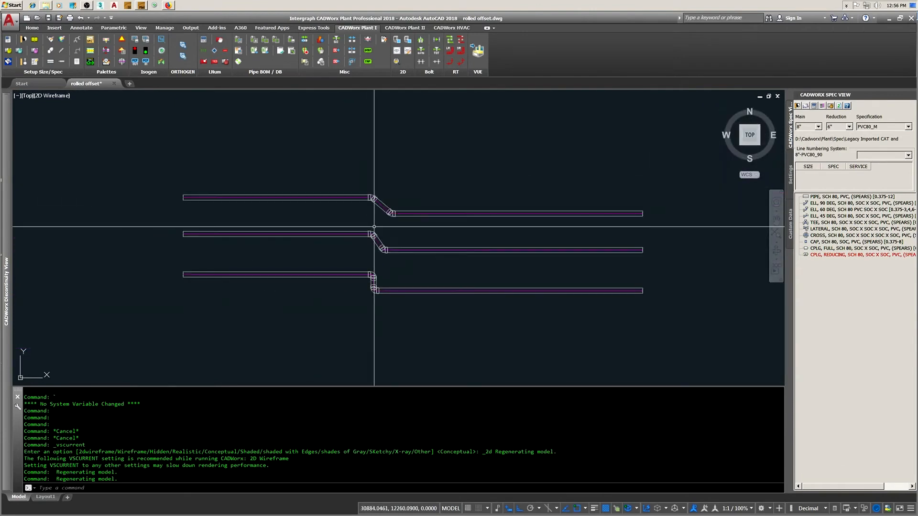
{"action": "right_click", "coordinate": [375, 226]}
{"action": "mouse_move", "coordinate": [407, 270]}
{"action": "left_click", "coordinate": [475, 265]}
{"action": "mouse_move", "coordinate": [424, 226]}
{"action": "left_mouse_down"}
{"action": "mouse_move", "coordinate": [328, 196]}
{"action": "mouse_move", "coordinate": [332, 204]}
{"action": "left_mouse_up"}
{"action": "key", "text": "Return"}
Erase the two elbows and the short connecting pipe between the two straight runs.
{"action": "scroll", "coordinate": [350, 203], "scroll_direction": "up", "scroll_amount": 6}
{"action": "type", "text": "e"}
{"action": "key", "text": "Return"}
{"action": "mouse_move", "coordinate": [369, 141]}
{"action": "left_mouse_down"}
{"action": "mouse_move", "coordinate": [582, 284]}
{"action": "mouse_move", "coordinate": [492, 284]}
{"action": "left_mouse_up"}
{"action": "key", "text": "Return"}
Shorten the east pipe by stretching its west end eastward to widen the gap between the runs.
{"action": "scroll", "coordinate": [419, 292], "scroll_direction": "down", "scroll_amount": 8}
{"action": "left_click", "coordinate": [440, 282]}
{"action": "left_click", "coordinate": [433, 277]}
{"action": "left_click", "coordinate": [507, 285]}
{"action": "scroll", "coordinate": [472, 286], "scroll_direction": "down", "scroll_amount": 3}
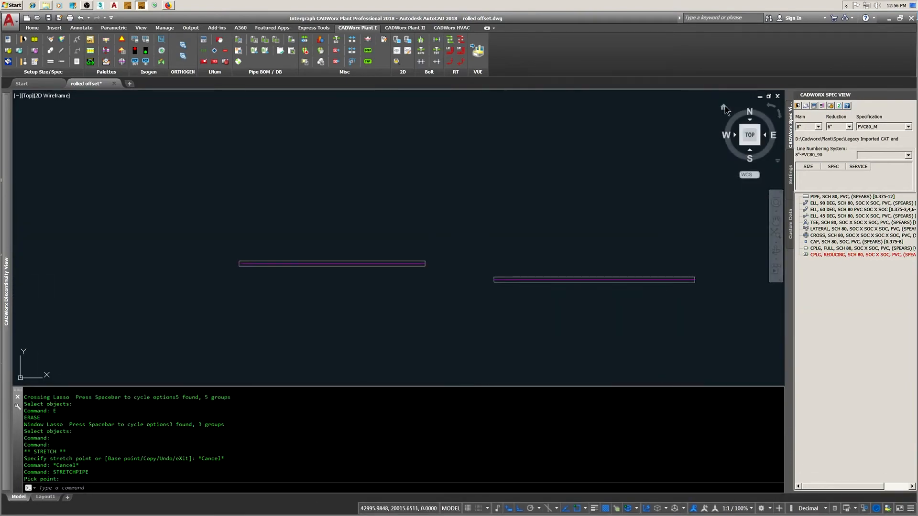
Set the line number to 8"-PVC80_45 and place a 45 degree socket elbow on the west pipe's open end.
{"action": "left_click", "coordinate": [723, 108]}
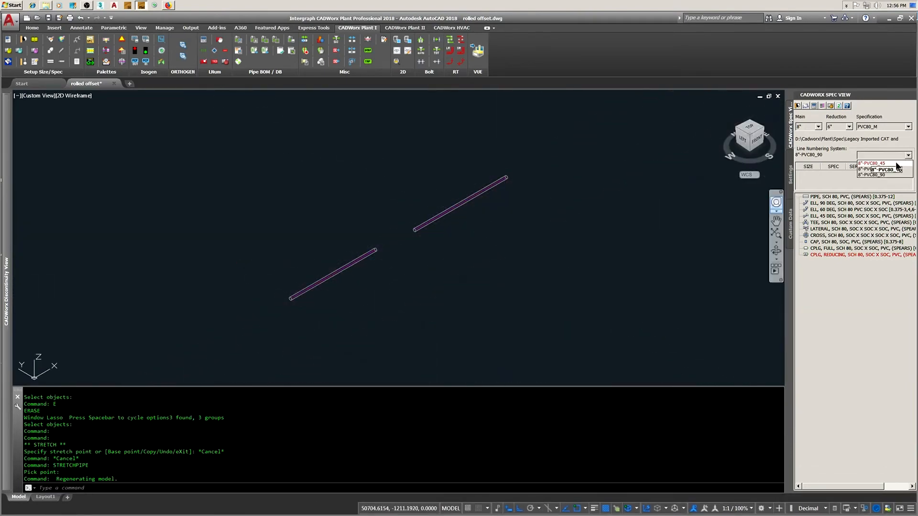
{"action": "left_click", "coordinate": [895, 163]}
{"action": "middle_click_drag", "start_coordinate": [450, 232], "coordinate": [574, 220]}
{"action": "scroll", "coordinate": [574, 220], "scroll_direction": "down", "scroll_amount": 2}
{"action": "left_click", "coordinate": [827, 217]}
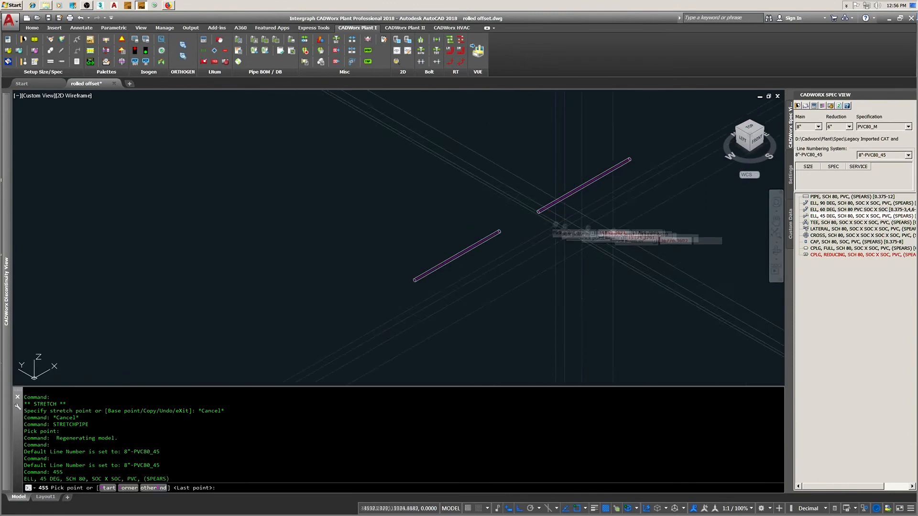
{"action": "scroll", "coordinate": [518, 227], "scroll_direction": "up", "scroll_amount": 5}
{"action": "left_click", "coordinate": [326, 268]}
{"action": "scroll", "coordinate": [326, 268], "scroll_direction": "down", "scroll_amount": 1}
{"action": "middle_click_drag", "start_coordinate": [326, 269], "coordinate": [418, 212]}
{"action": "left_click", "coordinate": [549, 297]}
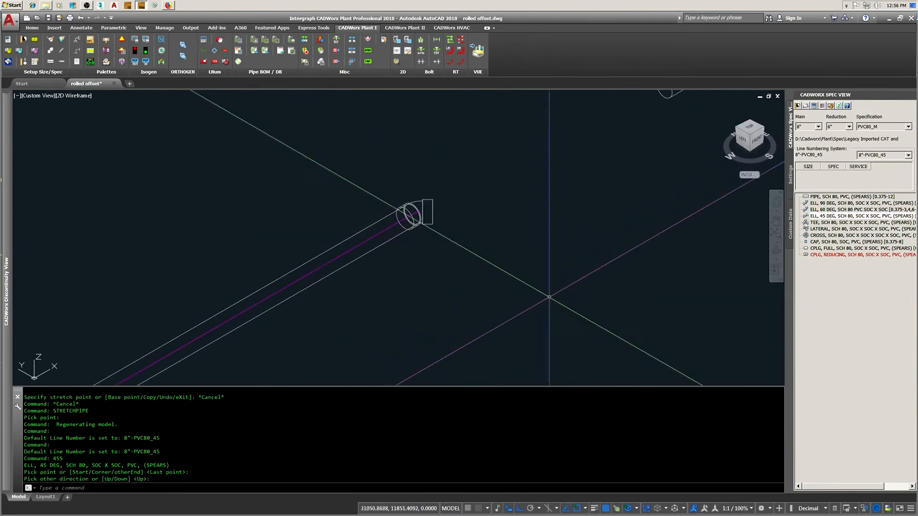
Draw a vertical guide line straight down from the centre of the 45 degree elbow.
{"action": "scroll", "coordinate": [406, 231], "scroll_direction": "up", "scroll_amount": 5}
{"action": "type", "text": "w"}
{"action": "key", "text": "space"}
{"action": "left_click", "coordinate": [424, 191]}
{"action": "left_click", "coordinate": [522, 301]}
{"action": "key", "text": "space"}
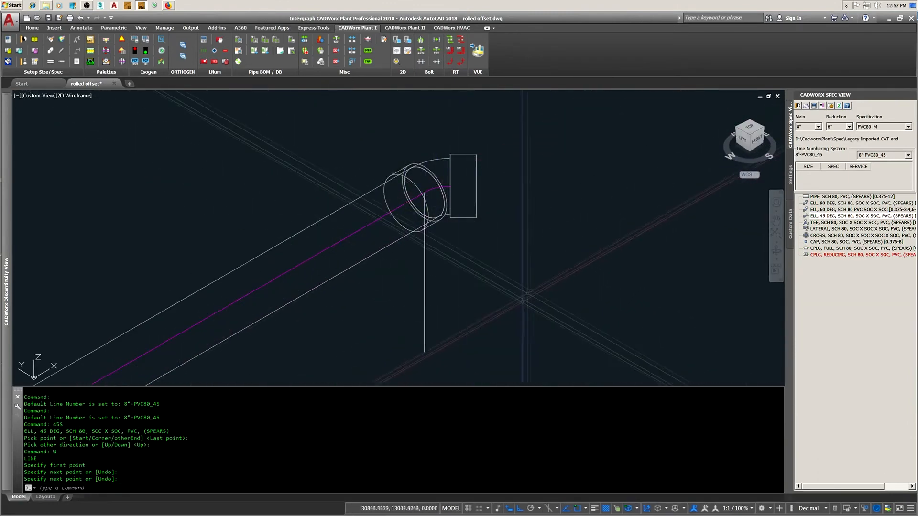
In the top view, route a diagonal pipe from the elbow's open end and turn it eastward through a second elbow.
{"action": "left_click", "coordinate": [750, 127]}
{"action": "scroll", "coordinate": [393, 240], "scroll_direction": "up", "scroll_amount": 5}
{"action": "middle_click_drag", "start_coordinate": [393, 239], "coordinate": [442, 218]}
{"action": "scroll", "coordinate": [350, 201], "scroll_direction": "up", "scroll_amount": 5}
{"action": "left_click", "coordinate": [349, 200]}
{"action": "left_click", "coordinate": [352, 201]}
{"action": "scroll", "coordinate": [464, 282], "scroll_direction": "down", "scroll_amount": 6}
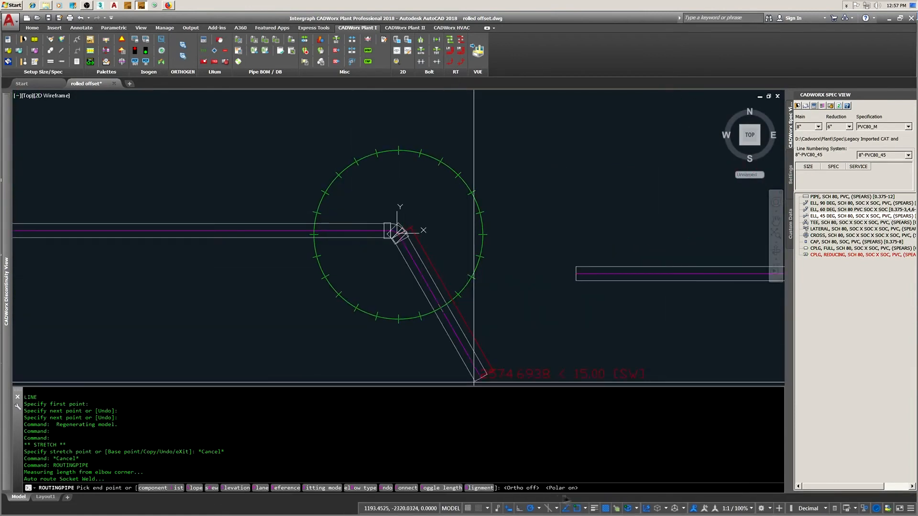
{"action": "middle_click_drag", "start_coordinate": [463, 326], "coordinate": [426, 285]}
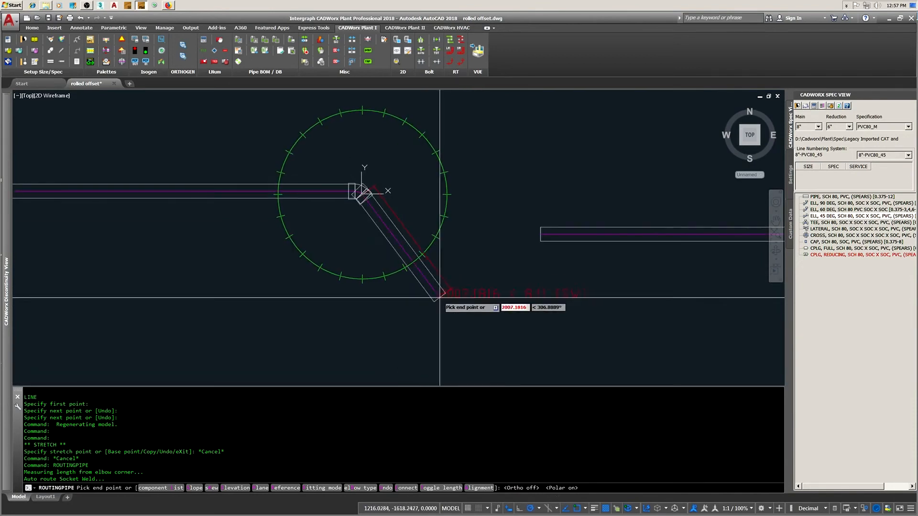
{"action": "left_click", "coordinate": [397, 233]}
{"action": "left_click", "coordinate": [437, 231]}
{"action": "key", "text": "Return"}
Erase the leftover straight pipe beyond the second elbow.
{"action": "type", "text": "e"}
{"action": "key", "text": "Return"}
{"action": "left_click", "coordinate": [433, 239]}
{"action": "key", "text": "Return"}
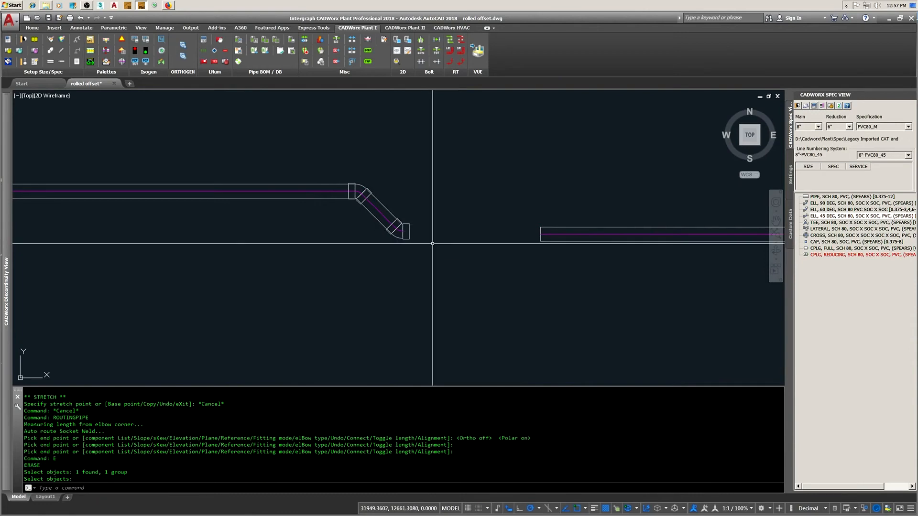
Draw a guide line from the second elbow continuing the diagonal direction of the offset pipe.
{"action": "type", "text": "w"}
{"action": "key", "text": "Return"}
{"action": "right_click", "coordinate": [433, 244], "text": "shift"}
{"action": "left_click", "coordinate": [459, 302]}
{"action": "left_click", "coordinate": [407, 239]}
{"action": "key", "text": "Return"}
Draw a guide line from the east pipe's open end westward past the second elbow.
{"action": "key", "text": "Return"}
{"action": "left_click", "coordinate": [540, 234]}
{"action": "left_click", "coordinate": [342, 234]}
{"action": "key", "text": "Return"}
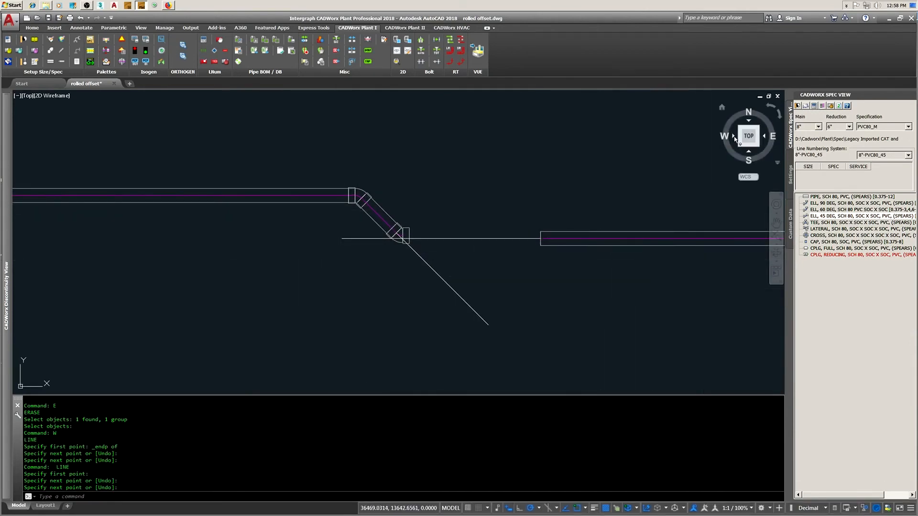
View the model from its left side and restore the EAST named UCS.
{"action": "left_click", "coordinate": [733, 137]}
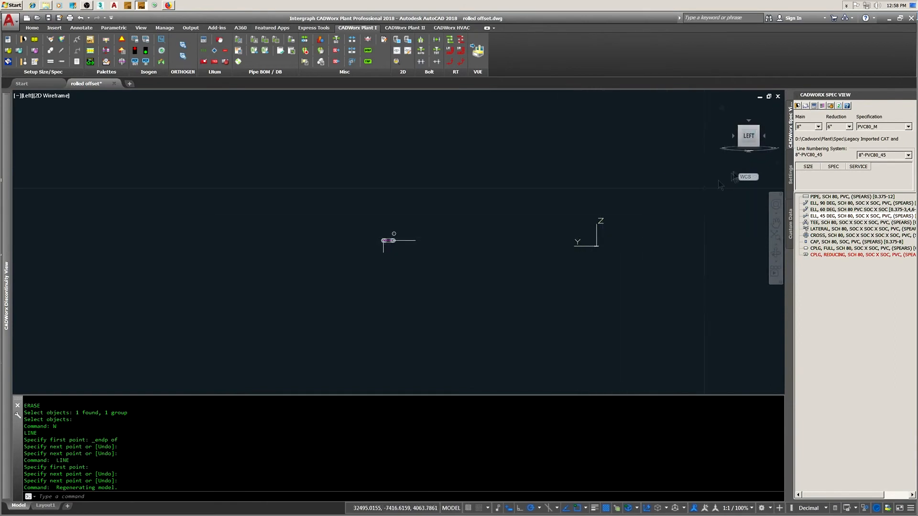
{"action": "left_click", "coordinate": [765, 209]}
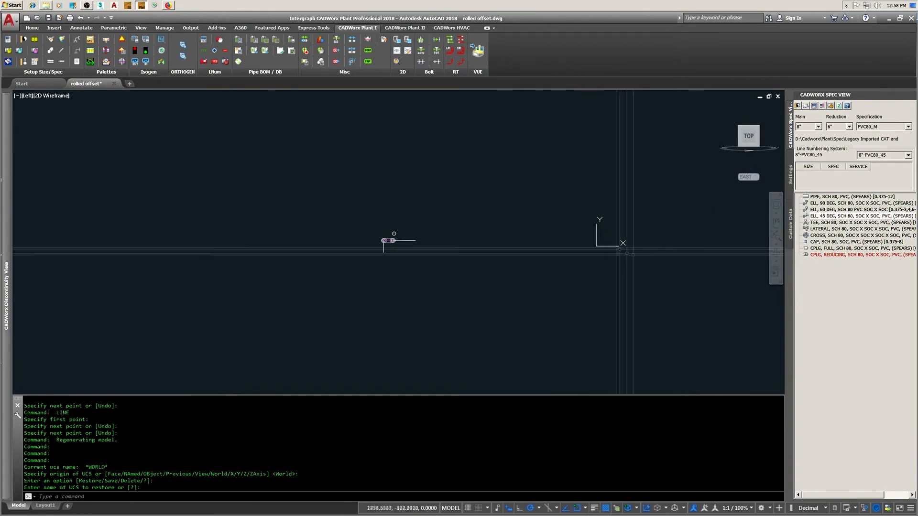
Rotate both elbows, the diagonal pipe and its guide line about the first elbow by reference, aiming them at the east pipe's centre.
{"action": "type", "text": "r"}
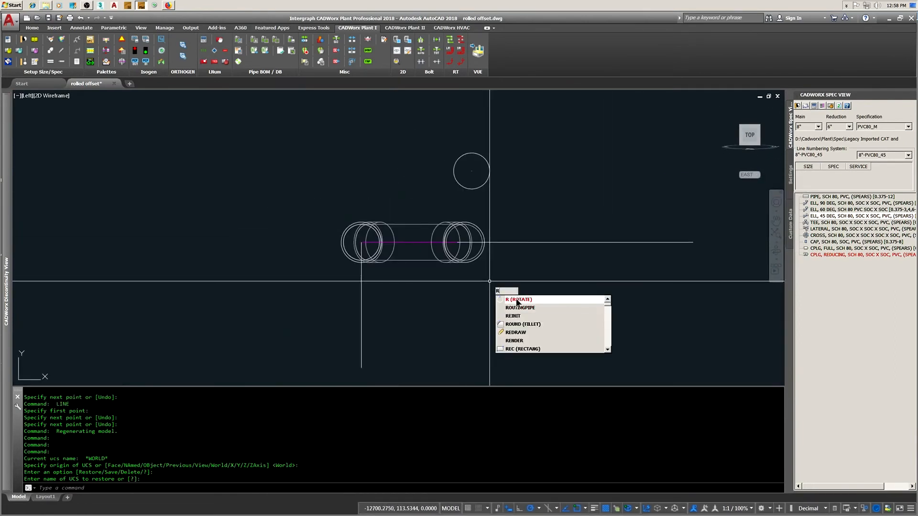
{"action": "key", "text": "Return"}
{"action": "mouse_move", "coordinate": [555, 279]}
{"action": "left_mouse_down"}
{"action": "mouse_move", "coordinate": [440, 211]}
{"action": "mouse_move", "coordinate": [390, 244]}
{"action": "left_mouse_up"}
{"action": "key", "text": "Return"}
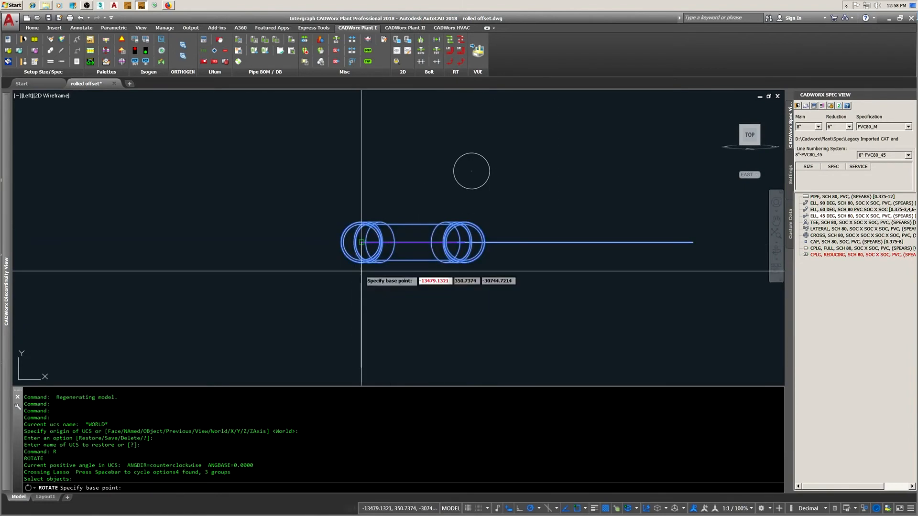
{"action": "left_click", "coordinate": [362, 244]}
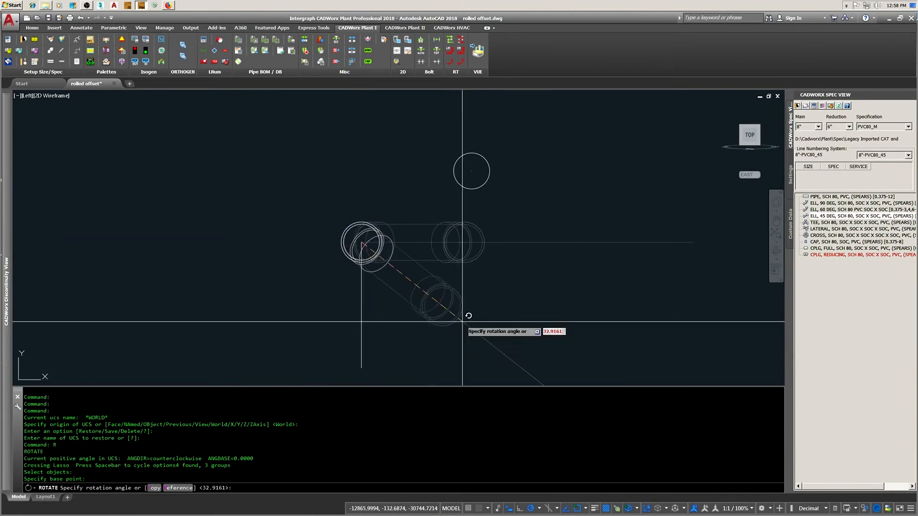
{"action": "type", "text": "r"}
{"action": "key", "text": "Return"}
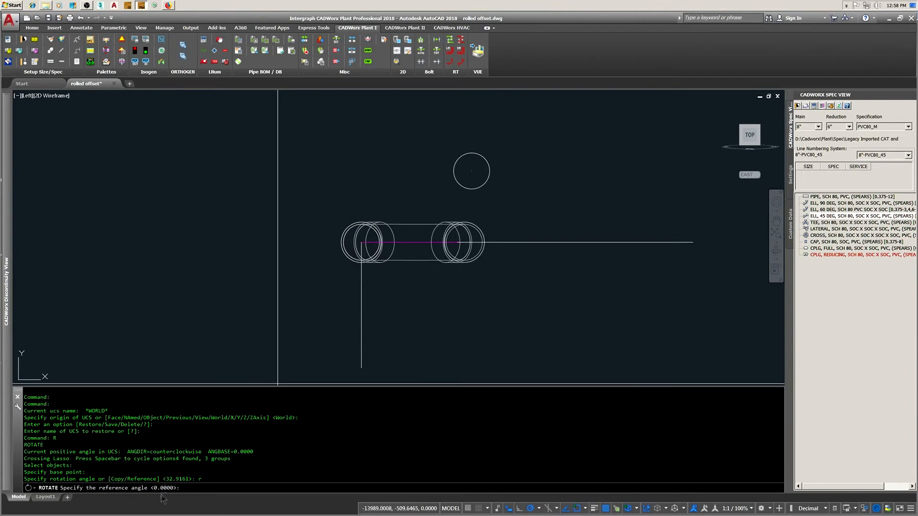
{"action": "scroll", "coordinate": [341, 156], "scroll_direction": "up", "scroll_amount": 2}
{"action": "left_click", "coordinate": [373, 294]}
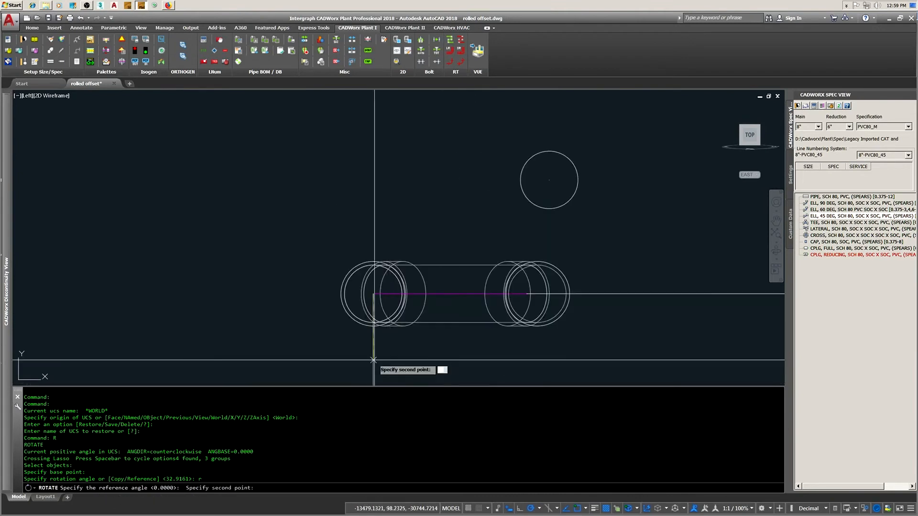
{"action": "left_click", "coordinate": [539, 294]}
{"action": "right_click", "coordinate": [445, 243], "text": "shift"}
{"action": "left_click", "coordinate": [466, 299]}
{"action": "scroll", "coordinate": [527, 269], "scroll_direction": "up", "scroll_amount": 2}
{"action": "left_click", "coordinate": [527, 269]}
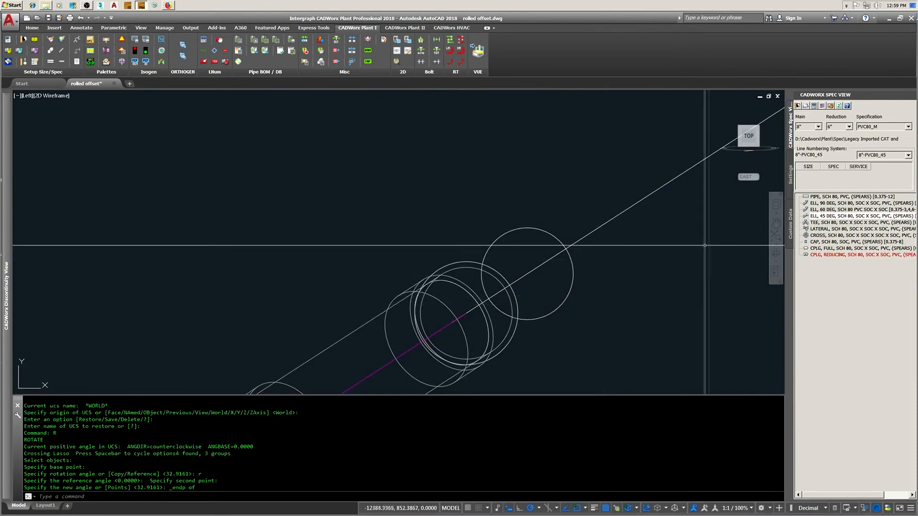
Restore the World UCS and view the model from the front.
{"action": "left_click", "coordinate": [750, 177]}
{"action": "left_click", "coordinate": [760, 184]}
{"action": "left_click", "coordinate": [766, 138]}
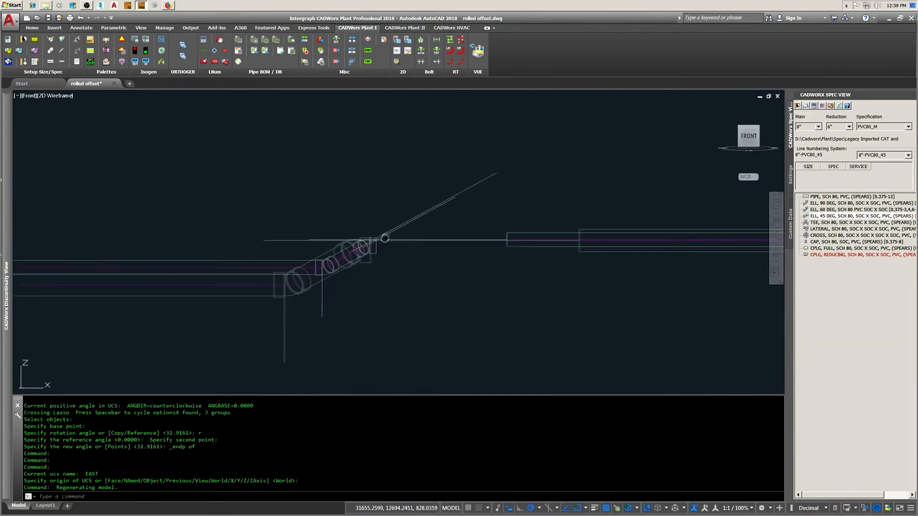
Move the second elbow to the point where the diagonal and horizontal guide lines cross.
{"action": "type", "text": "V"}
{"action": "key", "text": "Return"}
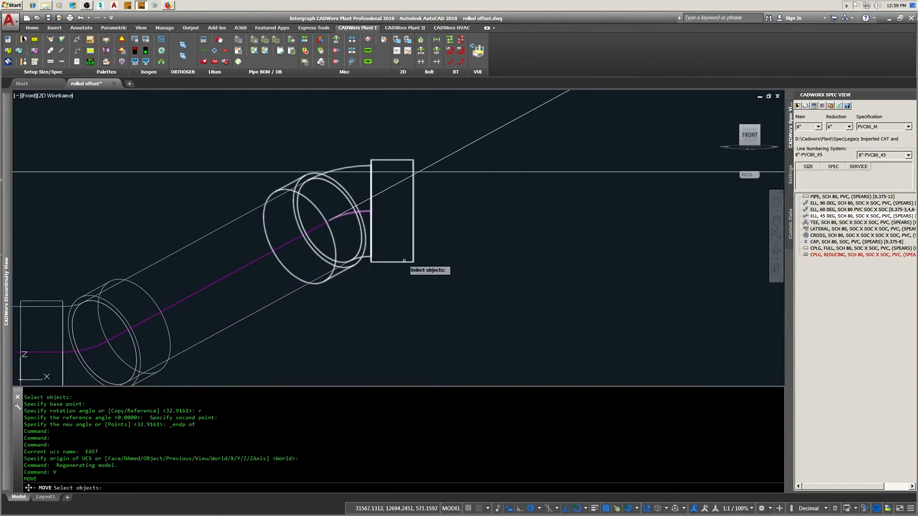
{"action": "left_click", "coordinate": [353, 248]}
{"action": "key", "text": "Return"}
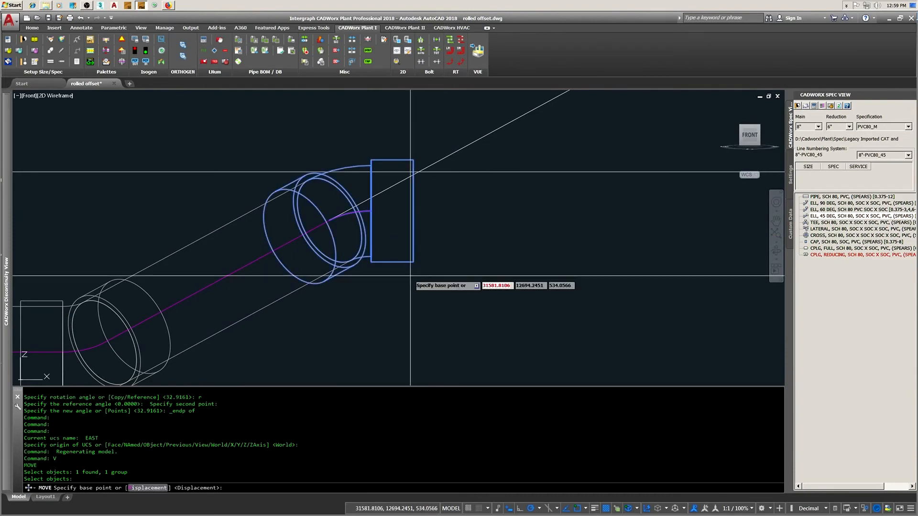
{"action": "left_click", "coordinate": [347, 210]}
{"action": "key", "text": "F8"}
{"action": "middle_click_drag", "start_coordinate": [426, 227], "coordinate": [434, 303]}
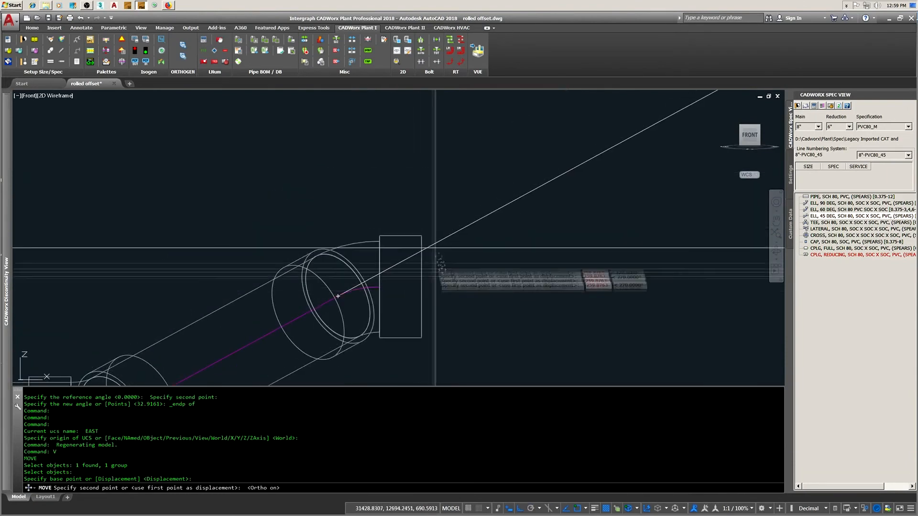
{"action": "left_click", "coordinate": [427, 248]}
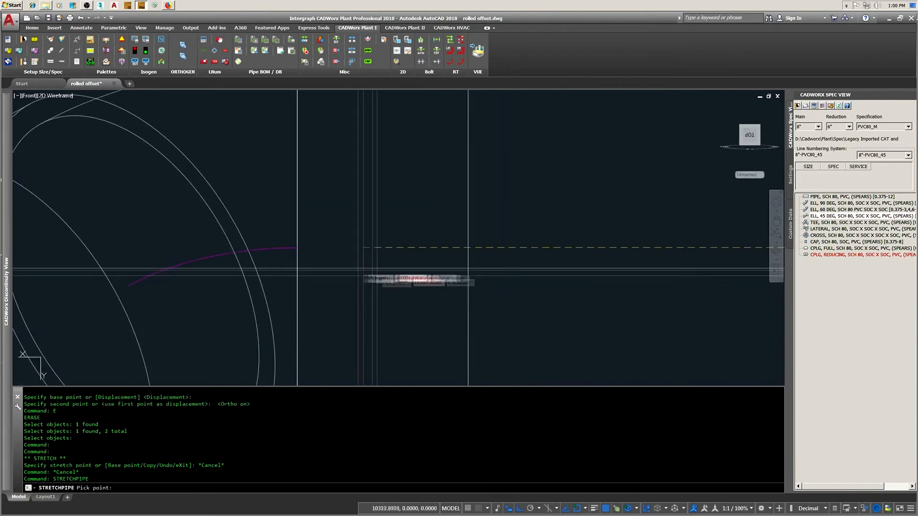
Stretch the east pipe and the diagonal pipe to the matching ends of the second elbow.
{"action": "left_click", "coordinate": [297, 248]}
{"action": "scroll", "coordinate": [297, 248], "scroll_direction": "down", "scroll_amount": 2}
{"action": "middle_click_drag", "start_coordinate": [297, 248], "coordinate": [597, 144]}
{"action": "left_click", "coordinate": [304, 270]}
{"action": "left_click", "coordinate": [311, 266]}
{"action": "left_click", "coordinate": [497, 166]}
Set the Discontinuity View tolerance to 0.0001 and refresh the check.
{"action": "scroll", "coordinate": [509, 248], "scroll_direction": "down", "scroll_amount": 7}
{"action": "mouse_move", "coordinate": [10, 176]}
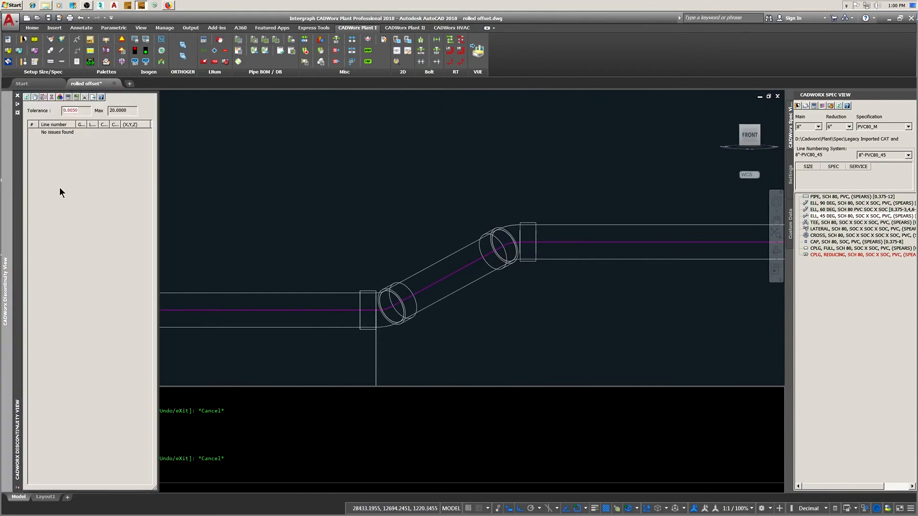
{"action": "key", "text": "BackSpace"}
{"action": "key", "text": "BackSpace"}
{"action": "type", "text": "01"}
{"action": "left_click", "coordinate": [26, 97]}
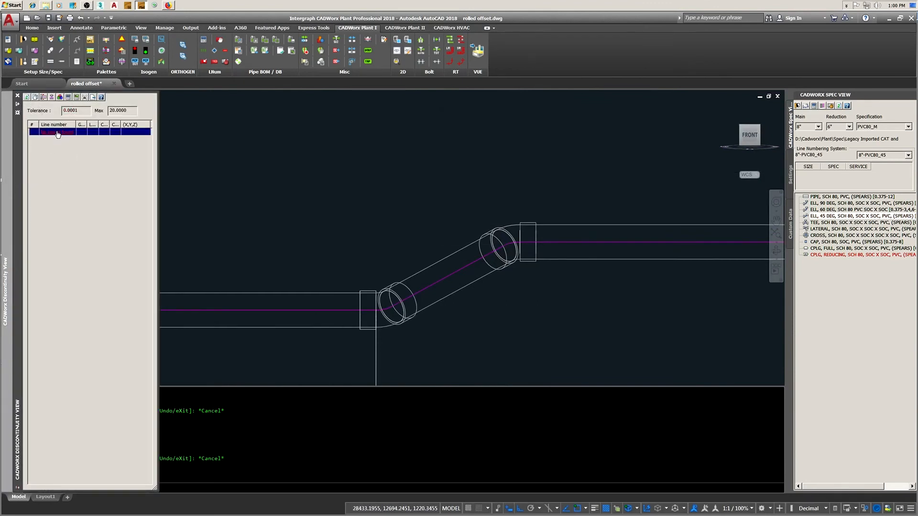
Erase the leftover vertical guide line below the first elbow.
{"action": "scroll", "coordinate": [220, 163], "scroll_direction": "down", "scroll_amount": 9}
{"action": "type", "text": "E"}
{"action": "key", "text": "Return"}
View the model from the top and end the object isolation to show all pipe runs.
{"action": "scroll", "coordinate": [292, 220], "scroll_direction": "down", "scroll_amount": 2}
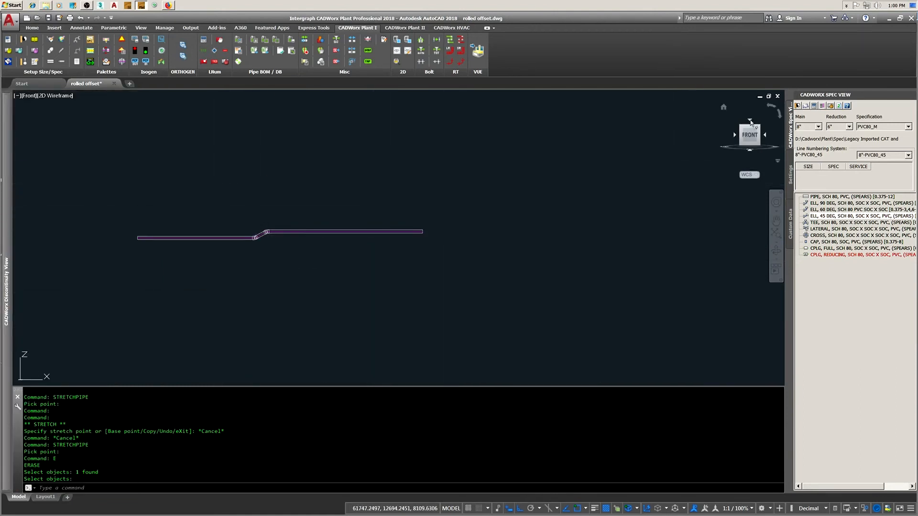
{"action": "left_click", "coordinate": [749, 120]}
{"action": "right_click", "coordinate": [366, 279]}
{"action": "left_click", "coordinate": [482, 333]}
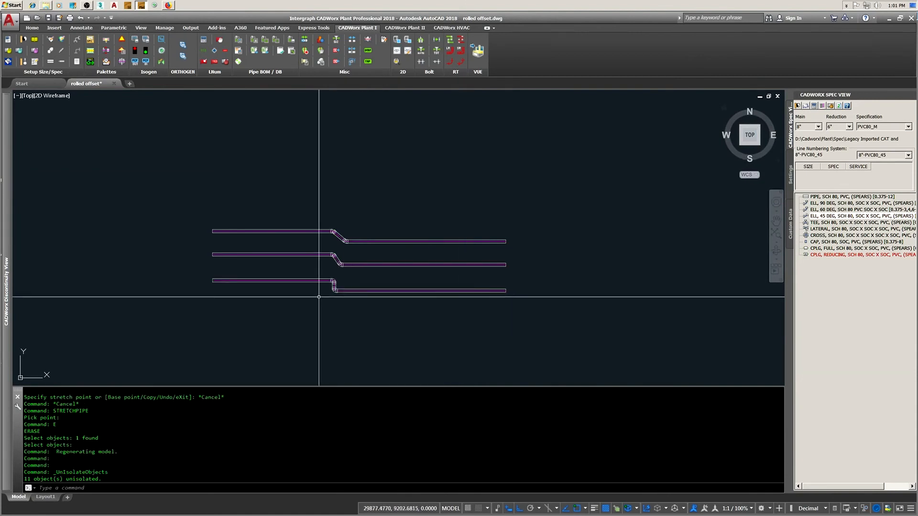
Isolate the middle pipe run with its two elbows and connecting pipe.
{"action": "scroll", "coordinate": [320, 302], "scroll_direction": "up", "scroll_amount": 4}
{"action": "right_click", "coordinate": [331, 302]}
{"action": "mouse_move", "coordinate": [375, 340]}
{"action": "left_click", "coordinate": [435, 343]}
{"action": "mouse_move", "coordinate": [424, 230]}
{"action": "left_mouse_down"}
{"action": "mouse_move", "coordinate": [374, 185]}
{"action": "mouse_move", "coordinate": [308, 210]}
{"action": "left_mouse_up"}
{"action": "key", "text": "Return"}
Erase the middle run's two elbows and connecting pipe, and shorten the east pipe to widen the gap.
{"action": "left_click_drag", "start_coordinate": [320, 158], "coordinate": [344, 234]}
{"action": "key", "text": "Return"}
{"action": "left_click", "coordinate": [405, 215]}
{"action": "left_click", "coordinate": [381, 212]}
{"action": "left_click", "coordinate": [481, 215]}
{"action": "scroll", "coordinate": [408, 291], "scroll_direction": "down", "scroll_amount": 4}
Set the line number to 8"-PVC80_60 and place a 60 degree elbow on the west pipe's open end, turned toward the south.
{"action": "left_click", "coordinate": [723, 113]}
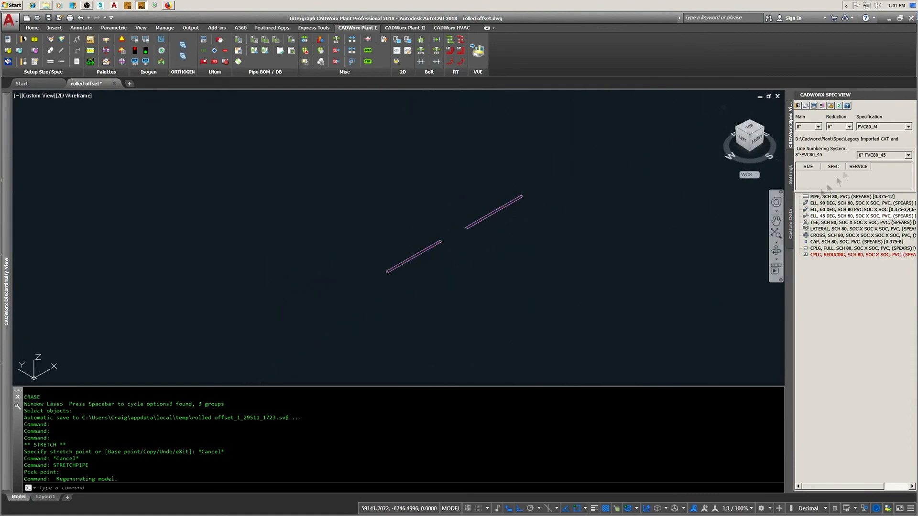
{"action": "left_click", "coordinate": [885, 171]}
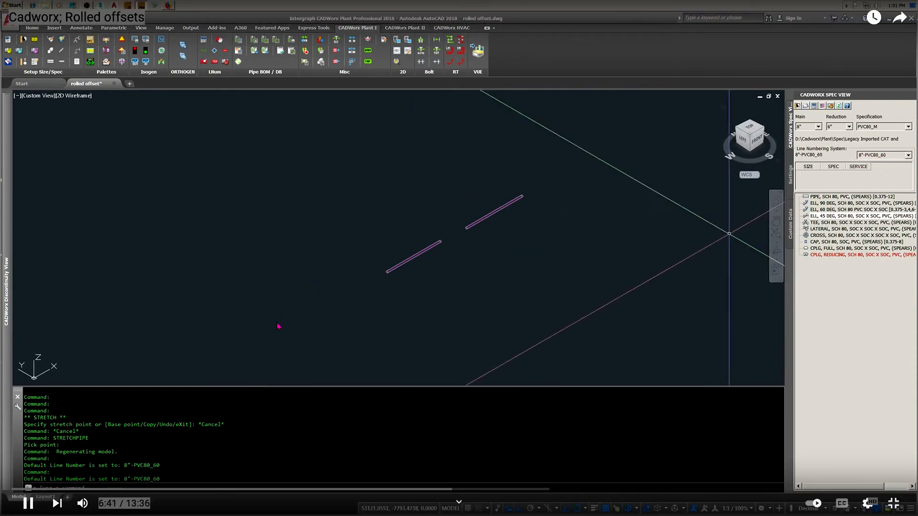
{"action": "scroll", "coordinate": [406, 236], "scroll_direction": "up", "scroll_amount": 2}
{"action": "left_click", "coordinate": [466, 217]}
{"action": "left_click", "coordinate": [567, 305]}
{"action": "scroll", "coordinate": [465, 218], "scroll_direction": "up", "scroll_amount": 4}
{"action": "scroll", "coordinate": [470, 224], "scroll_direction": "down", "scroll_amount": 2}
Draw a vertical guide line downward from the 60 degree elbow's end at the west pipe.
{"action": "type", "text": "w"}
{"action": "key", "text": "Return"}
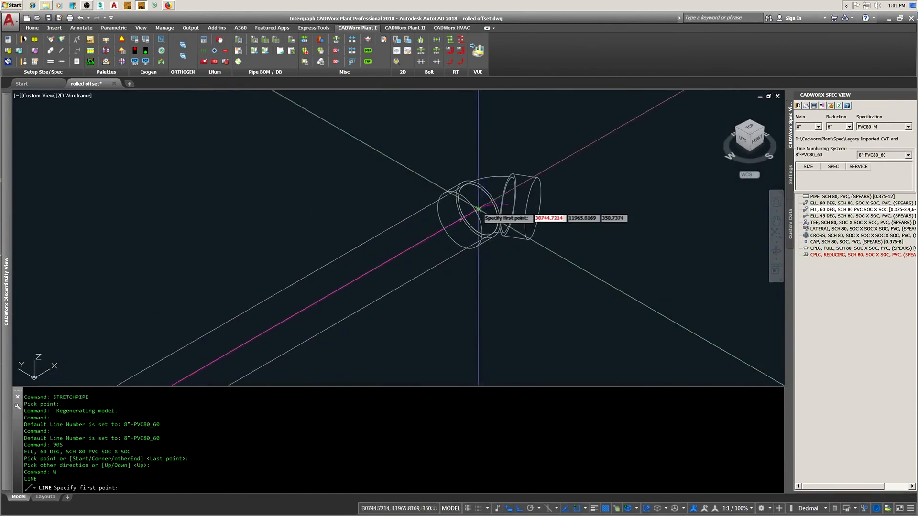
{"action": "left_click", "coordinate": [478, 210]}
{"action": "scroll", "coordinate": [497, 264], "scroll_direction": "down", "scroll_amount": 6}
{"action": "left_click", "coordinate": [497, 317]}
{"action": "key", "text": "Return"}
In top view, route a diagonal pipe from the 60 degree elbow and turn it back east through a second elbow.
{"action": "middle_click_drag", "start_coordinate": [598, 229], "coordinate": [594, 242]}
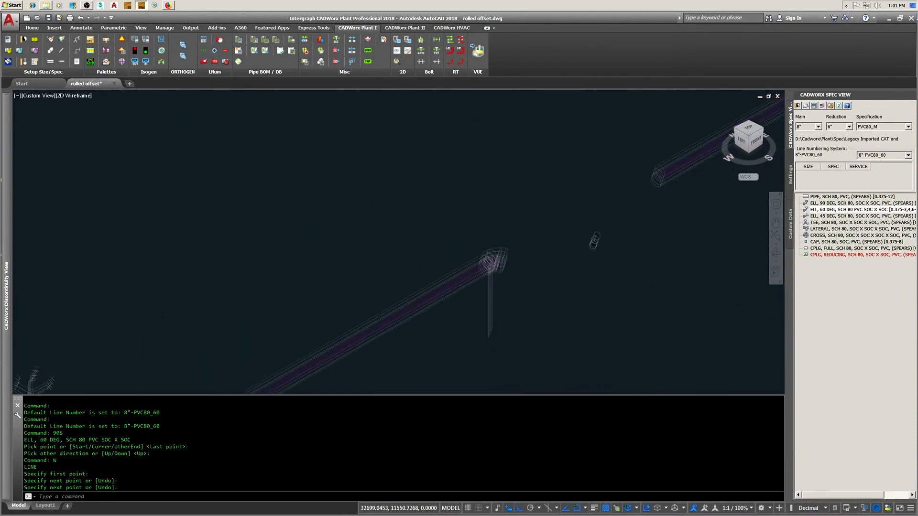
{"action": "left_click", "coordinate": [749, 127]}
{"action": "scroll", "coordinate": [373, 236], "scroll_direction": "up", "scroll_amount": 4}
{"action": "middle_click_drag", "start_coordinate": [373, 236], "coordinate": [373, 236]}
{"action": "left_click", "coordinate": [391, 227]}
{"action": "left_click", "coordinate": [388, 227]}
{"action": "middle_click_drag", "start_coordinate": [422, 273], "coordinate": [316, 217]}
{"action": "key", "text": "F8"}
{"action": "key", "text": "F10"}
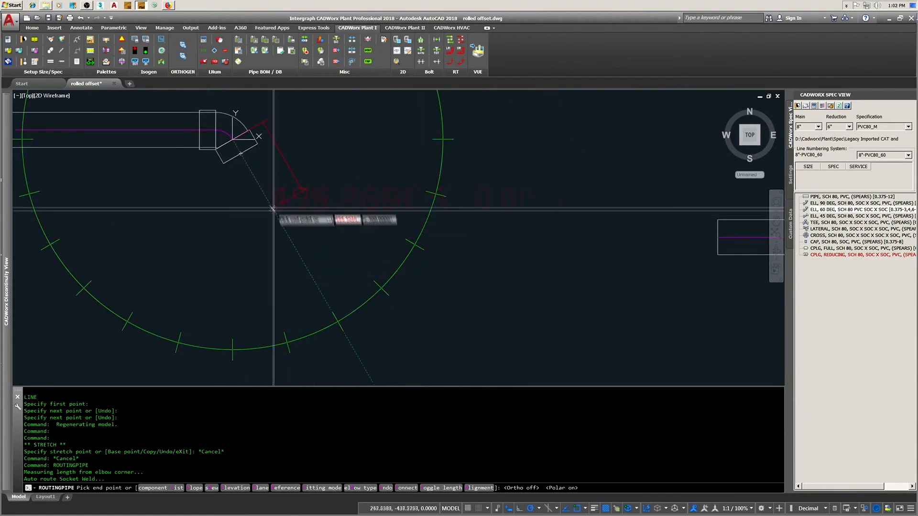
{"action": "left_click", "coordinate": [367, 210]}
{"action": "key", "text": "Return"}
Erase the straight pipe routed beyond the second 60 degree elbow.
{"action": "type", "text": "e"}
{"action": "key", "text": "Return"}
{"action": "left_click", "coordinate": [362, 230]}
{"action": "key", "text": "Return"}
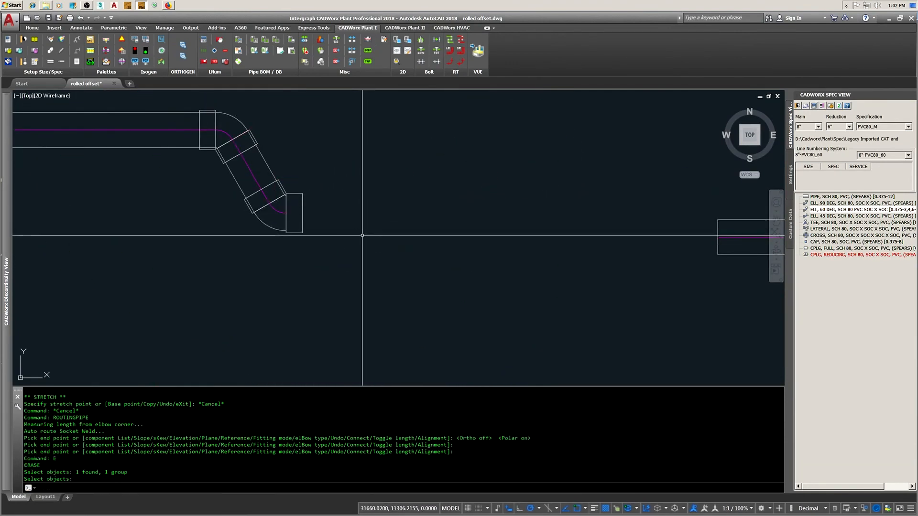
Draw a guide line from the second 60 degree elbow's endpoint, continuing the diagonal pipe's direction.
{"action": "type", "text": "w"}
{"action": "key", "text": "Return"}
{"action": "right_click", "coordinate": [271, 206], "text": "shift"}
{"action": "left_click", "coordinate": [297, 265]}
{"action": "left_click", "coordinate": [269, 204]}
{"action": "scroll", "coordinate": [295, 224], "scroll_direction": "down", "scroll_amount": 3}
{"action": "left_click", "coordinate": [317, 268]}
{"action": "key", "text": "Return"}
Draw a horizontal guide line from the east pipe's open end westward past the second 60 degree elbow.
{"action": "key", "text": "Return"}
{"action": "left_click", "coordinate": [399, 227]}
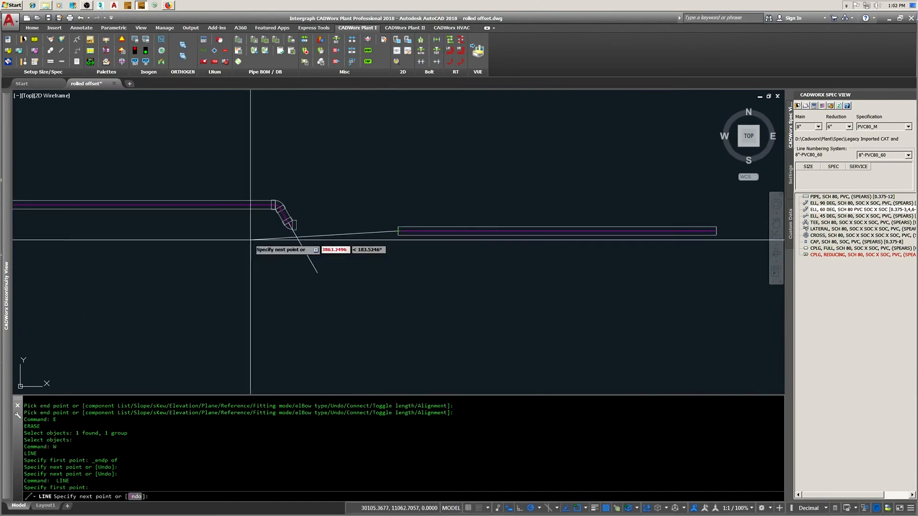
{"action": "left_click", "coordinate": [243, 228]}
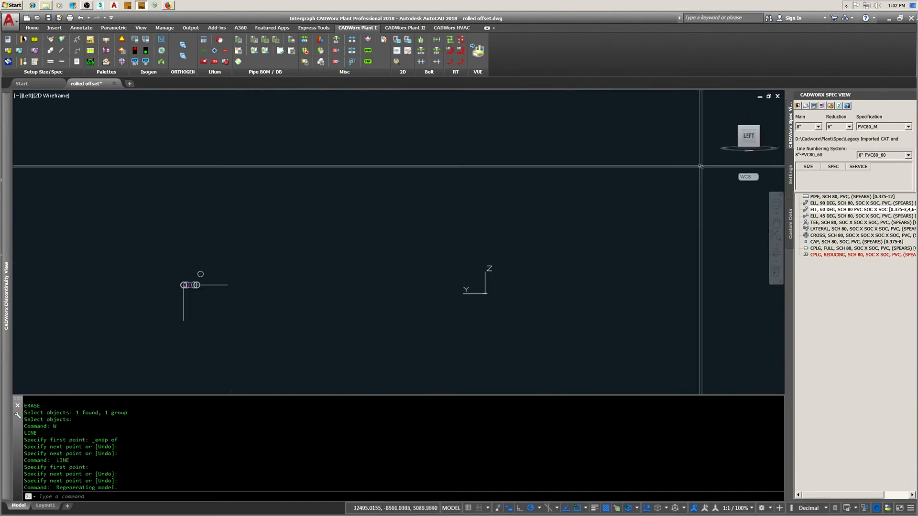
Restore the EAST UCS in left view and rotate the 60 degree offset assembly by reference toward the east pipe's centre.
{"action": "left_click", "coordinate": [762, 210]}
{"action": "middle_click_drag", "start_coordinate": [187, 288], "coordinate": [310, 249]}
{"action": "scroll", "coordinate": [309, 250], "scroll_direction": "up", "scroll_amount": 8}
{"action": "type", "text": "r"}
{"action": "key", "text": "Return"}
{"action": "mouse_move", "coordinate": [446, 258]}
{"action": "left_mouse_down"}
{"action": "mouse_move", "coordinate": [323, 217]}
{"action": "mouse_move", "coordinate": [311, 234]}
{"action": "left_mouse_up"}
{"action": "key", "text": "Return"}
{"action": "left_click", "coordinate": [292, 232]}
{"action": "key", "text": "Return"}
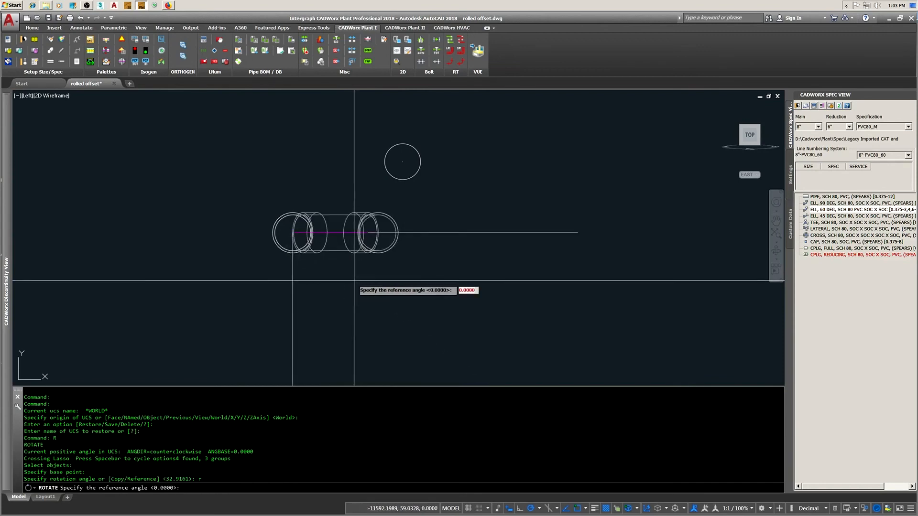
{"action": "left_click", "coordinate": [371, 234]}
{"action": "middle_click_drag", "start_coordinate": [404, 198], "coordinate": [414, 246]}
{"action": "right_click", "coordinate": [414, 245], "text": "shift"}
{"action": "left_click", "coordinate": [438, 303]}
{"action": "left_click", "coordinate": [410, 209]}
Return to the World UCS, view the model from the front and restore the NORTH named UCS.
{"action": "left_click", "coordinate": [763, 184]}
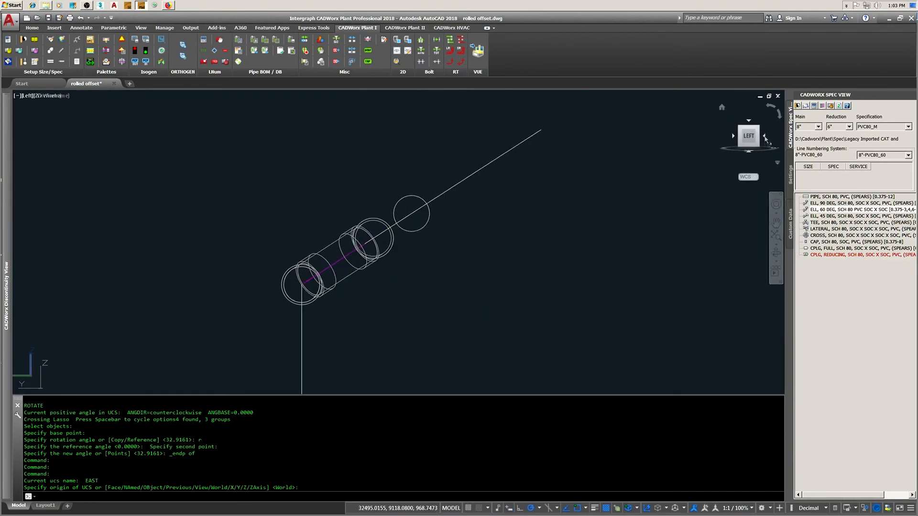
{"action": "left_click", "coordinate": [751, 137]}
{"action": "left_click", "coordinate": [763, 223]}
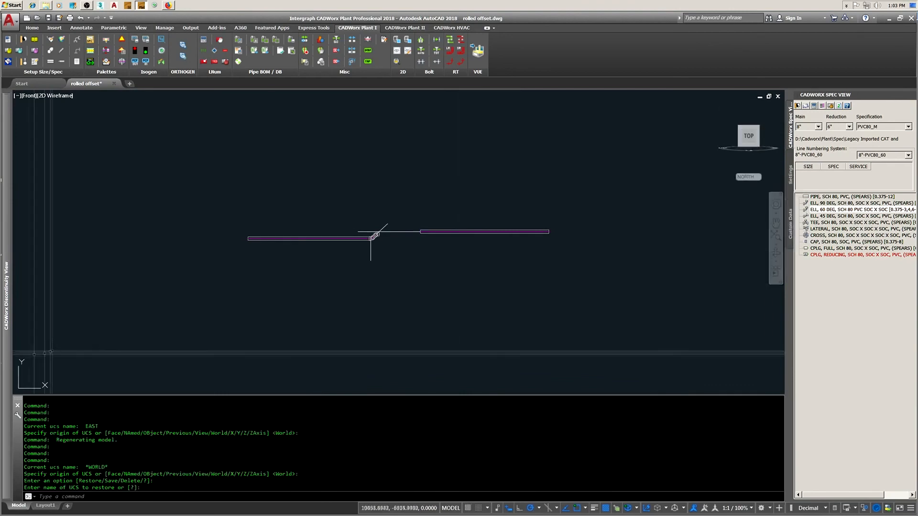
Move the second 60 degree elbow to the intersection of the diagonal and horizontal guide lines.
{"action": "scroll", "coordinate": [445, 251], "scroll_direction": "up", "scroll_amount": 5}
{"action": "type", "text": "v"}
{"action": "key", "text": "space"}
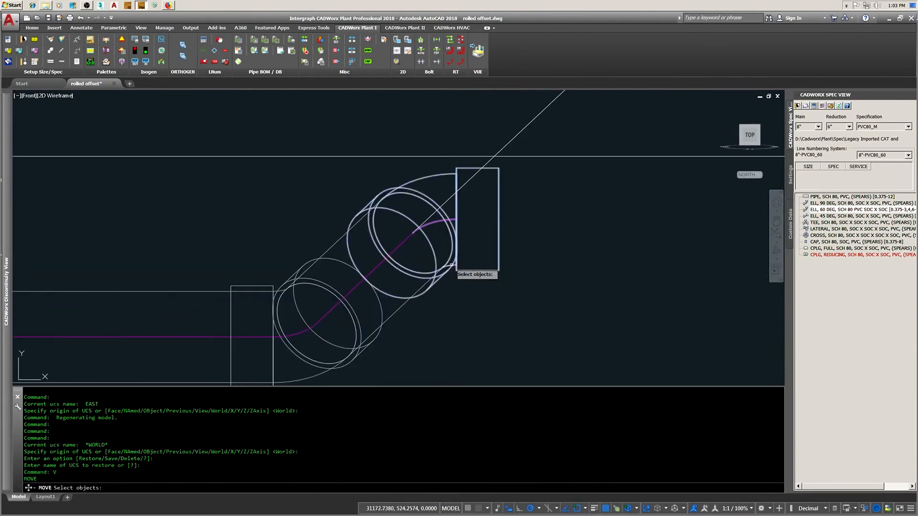
{"action": "left_click", "coordinate": [450, 265]}
{"action": "key", "text": "space"}
{"action": "left_click", "coordinate": [412, 233]}
{"action": "left_click", "coordinate": [493, 156]}
Erase the diagonal and horizontal guide lines, and stretch the east pipe to the second 60 degree elbow.
{"action": "scroll", "coordinate": [448, 286], "scroll_direction": "down", "scroll_amount": 2}
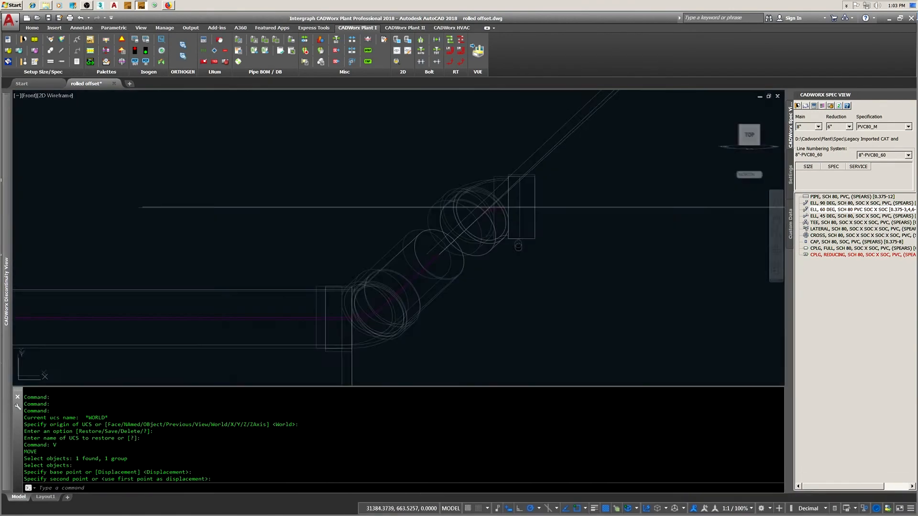
{"action": "type", "text": "e"}
{"action": "key", "text": "space"}
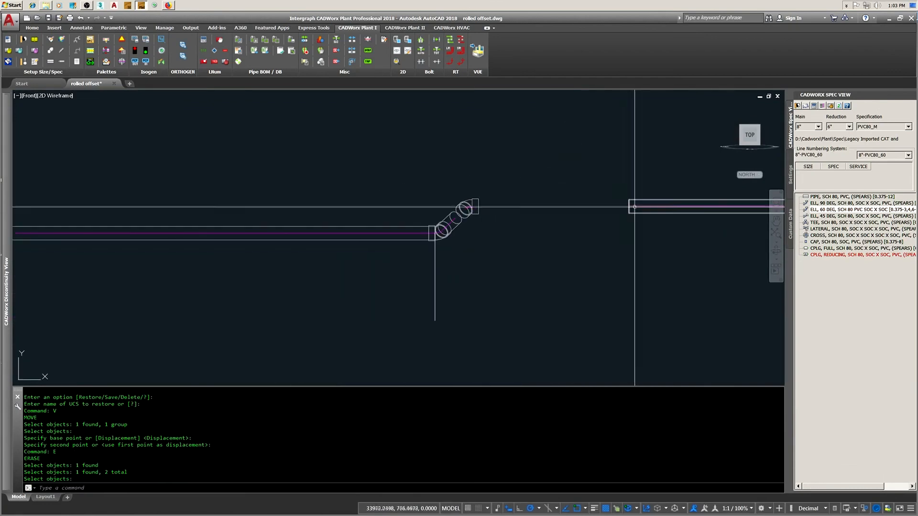
{"action": "scroll", "coordinate": [480, 223], "scroll_direction": "up", "scroll_amount": 10}
{"action": "left_click", "coordinate": [337, 250]}
{"action": "scroll", "coordinate": [444, 214], "scroll_direction": "down", "scroll_amount": 3}
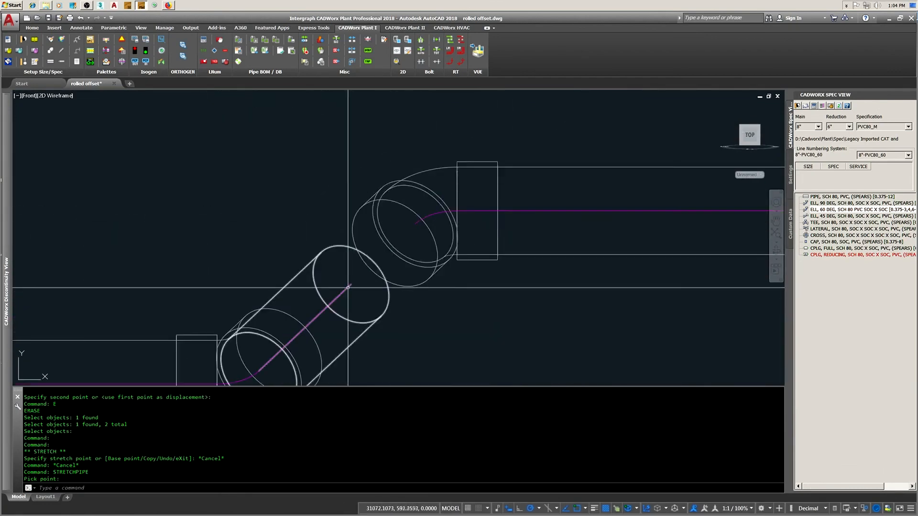
Stretch the diagonal pipe to the second 60 degree elbow and check the Discontinuity View for issues.
{"action": "left_click", "coordinate": [348, 286]}
{"action": "left_click", "coordinate": [349, 285]}
{"action": "scroll", "coordinate": [411, 218], "scroll_direction": "up", "scroll_amount": 3}
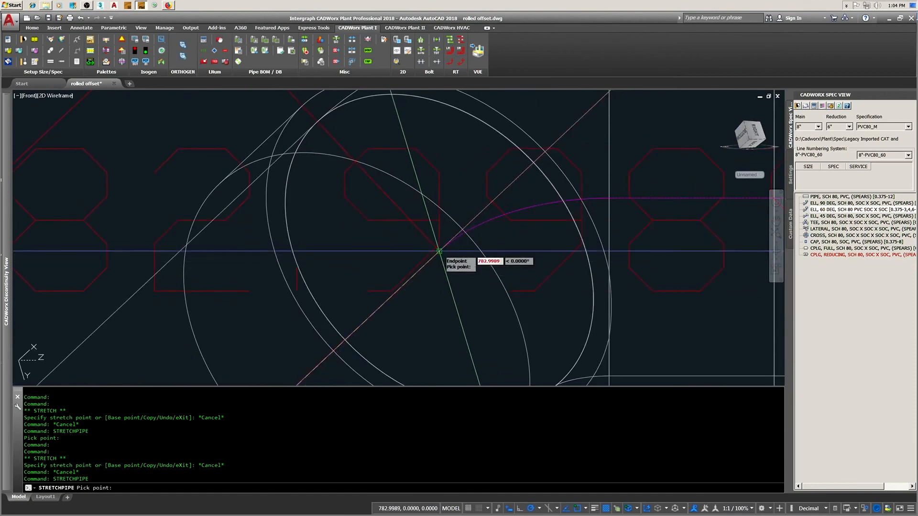
{"action": "left_click", "coordinate": [439, 251]}
{"action": "scroll", "coordinate": [399, 264], "scroll_direction": "down", "scroll_amount": 6}
{"action": "mouse_move", "coordinate": [7, 225]}
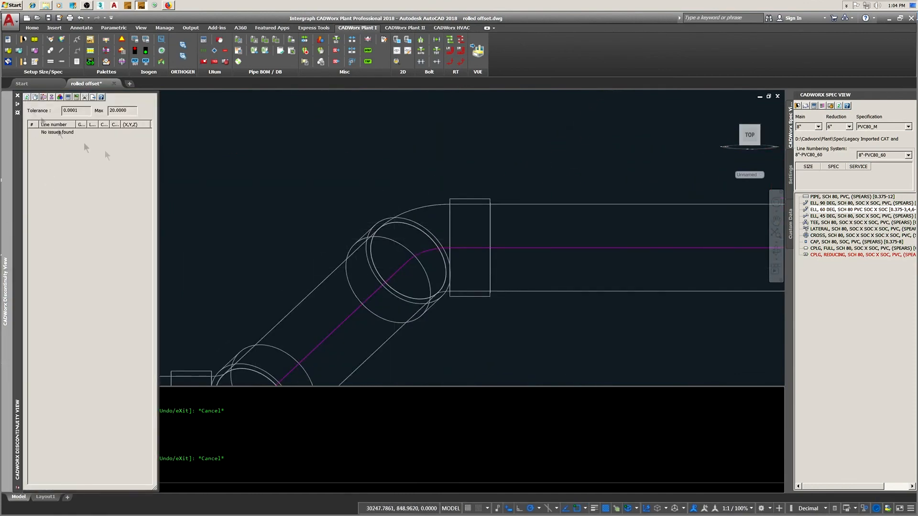
Erase the remaining vertical guide line below the first 60 degree elbow.
{"action": "scroll", "coordinate": [291, 172], "scroll_direction": "down", "scroll_amount": 4}
{"action": "type", "text": "e"}
{"action": "key", "text": "Return"}
{"action": "left_click", "coordinate": [273, 311]}
{"action": "key", "text": "Return"}
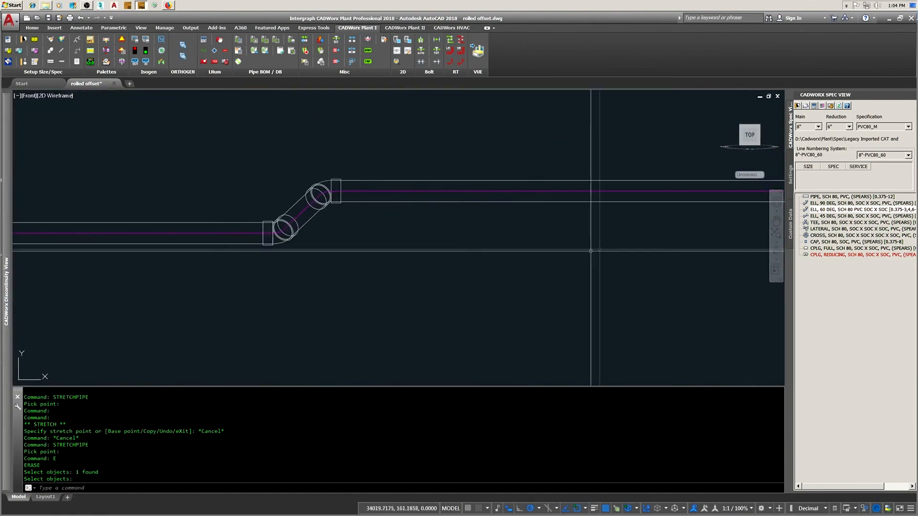
Restore the World UCS in top view and end the isolation of the middle pipe run.
{"action": "left_click", "coordinate": [762, 182]}
{"action": "right_click", "coordinate": [406, 254]}
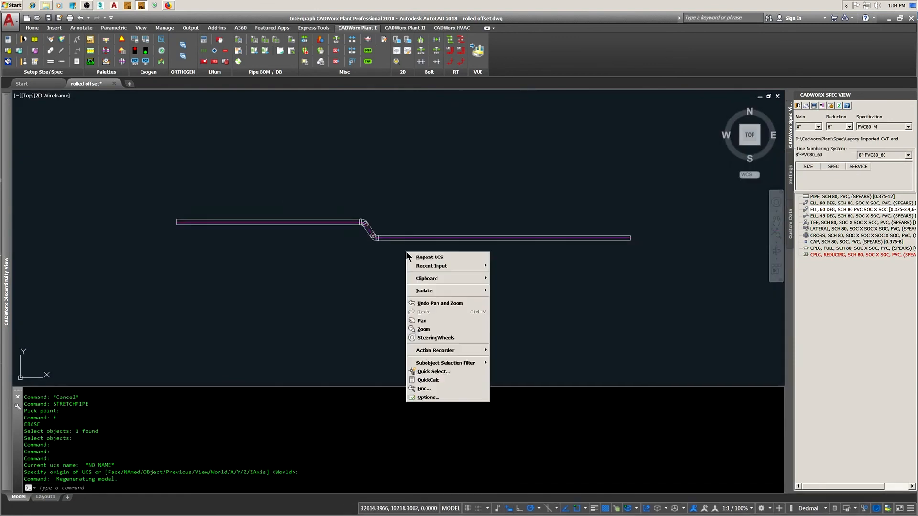
{"action": "left_click", "coordinate": [522, 307]}
Isolate the southernmost pipe run with its elbows and connecting pipe.
{"action": "scroll", "coordinate": [382, 267], "scroll_direction": "up", "scroll_amount": 5}
{"action": "right_click", "coordinate": [440, 305]}
{"action": "left_click", "coordinate": [549, 344]}
{"action": "left_click_drag", "start_coordinate": [462, 291], "coordinate": [322, 268]}
{"action": "key", "text": "Return"}
Erase the southernmost run's two elbows and the short pipe between them.
{"action": "type", "text": "e"}
{"action": "key", "text": "Return"}
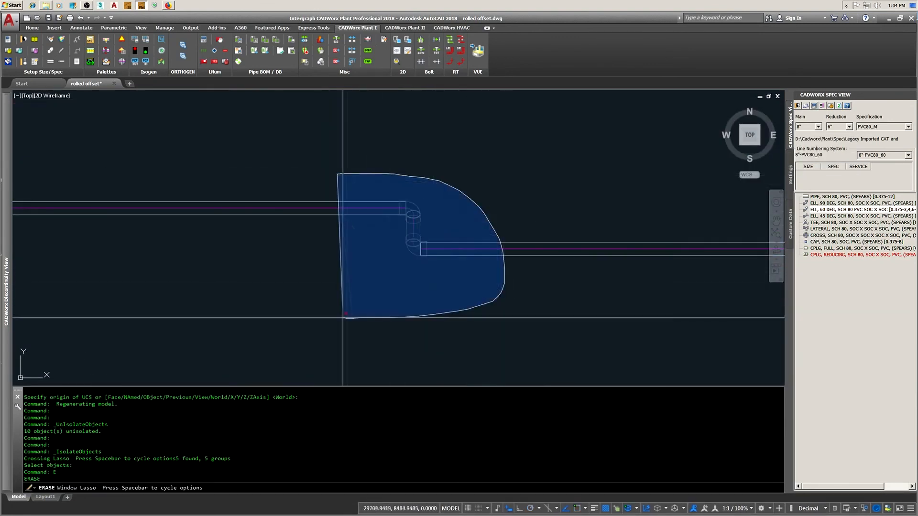